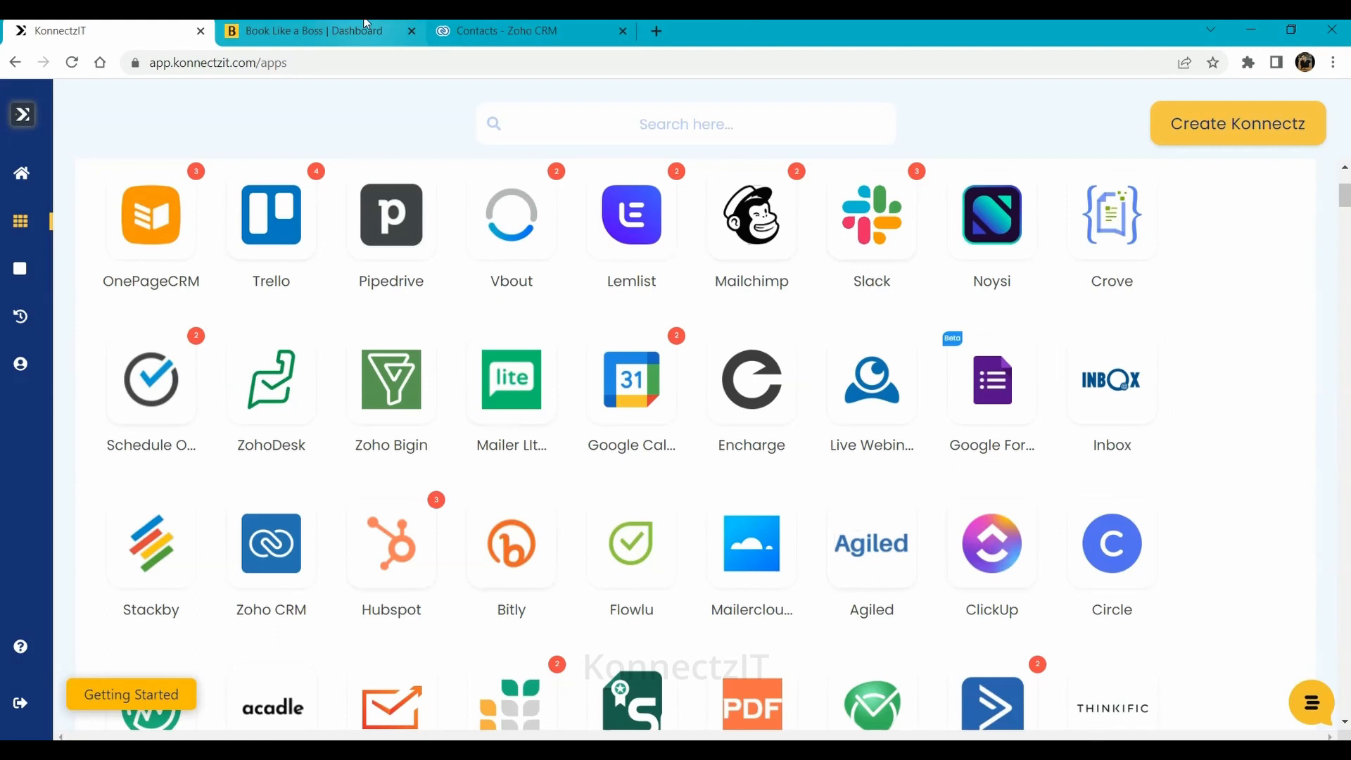
Switch to the Book Like a Boss dashboard listing the four recent 30 Minute Meeting bookings
left_click(366, 23)
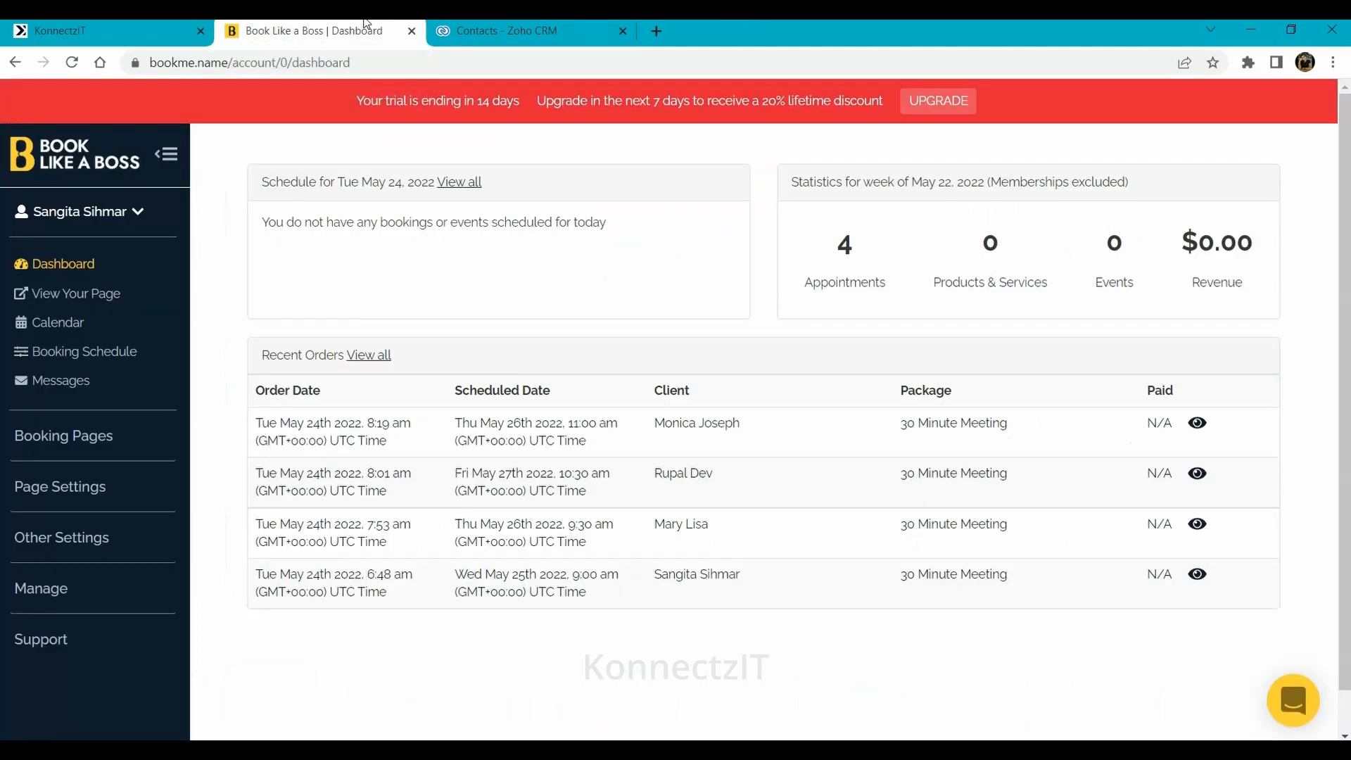
Compare the four Zoho CRM contacts with the Book Like a Boss bookings, then return to KonnectzIT's apps page
left_click(530, 25)
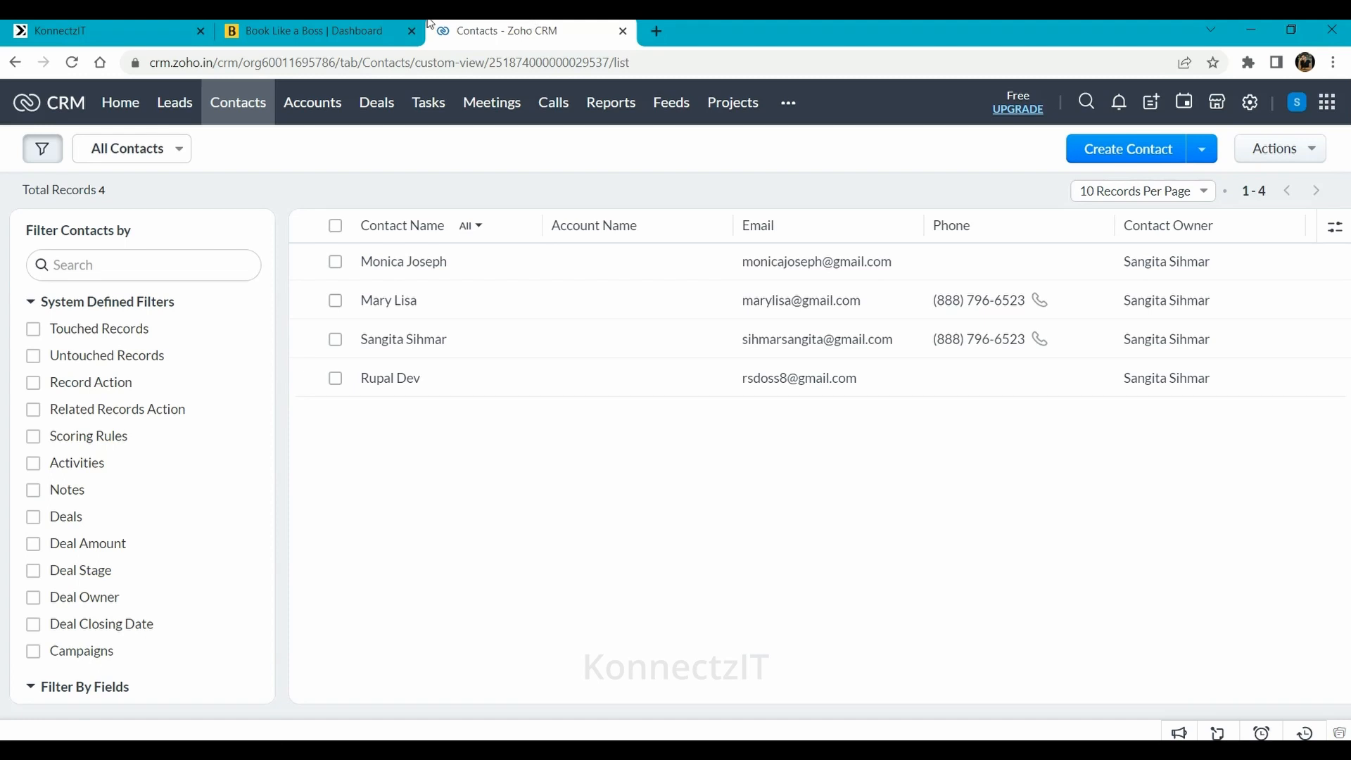
left_click(234, 24)
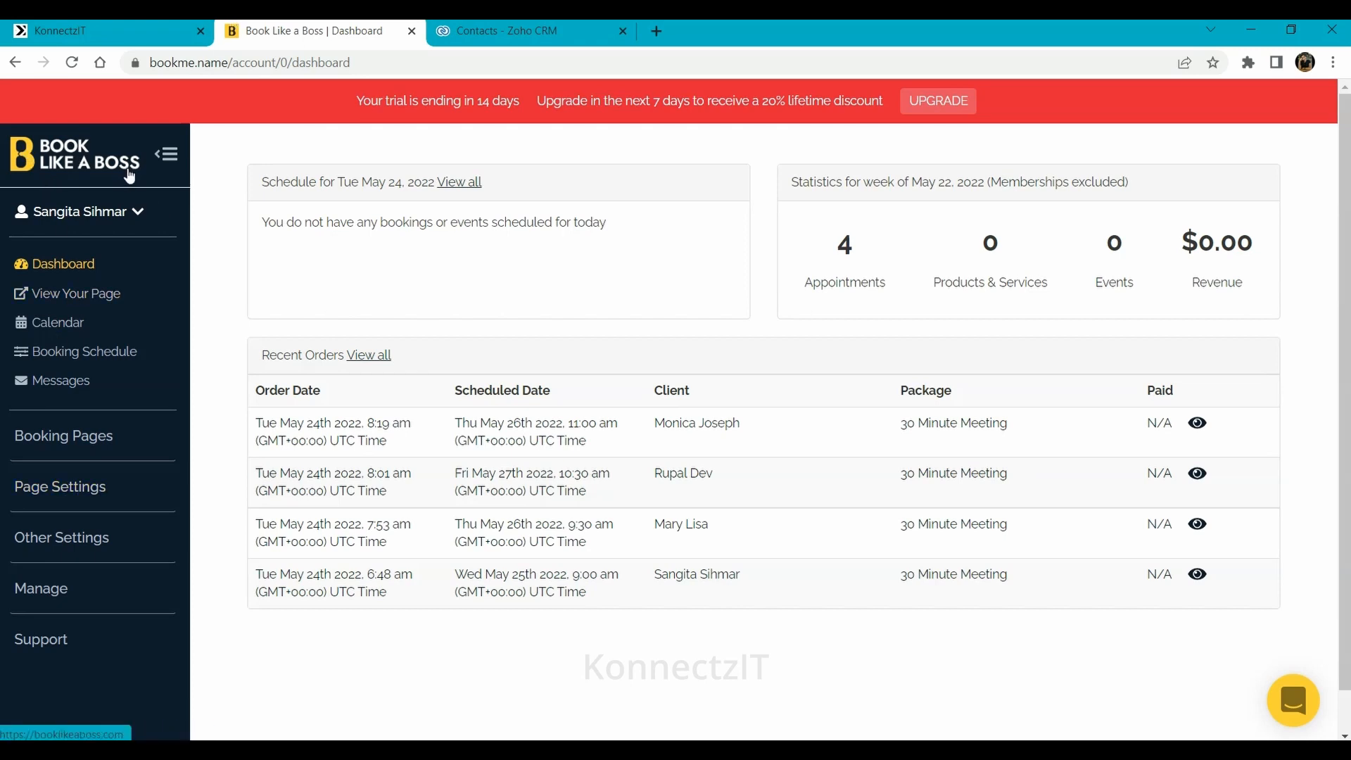
left_click(581, 24)
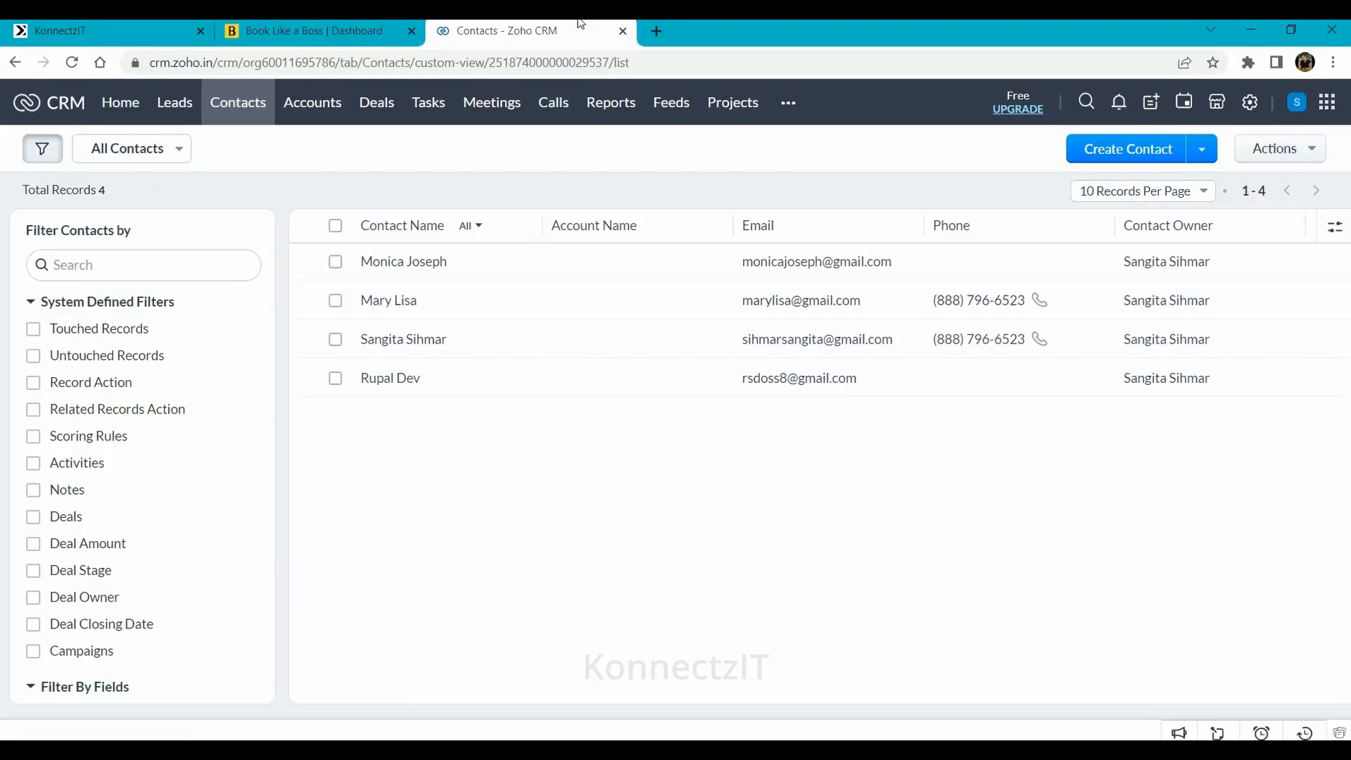
left_click(338, 26)
left_click(59, 25)
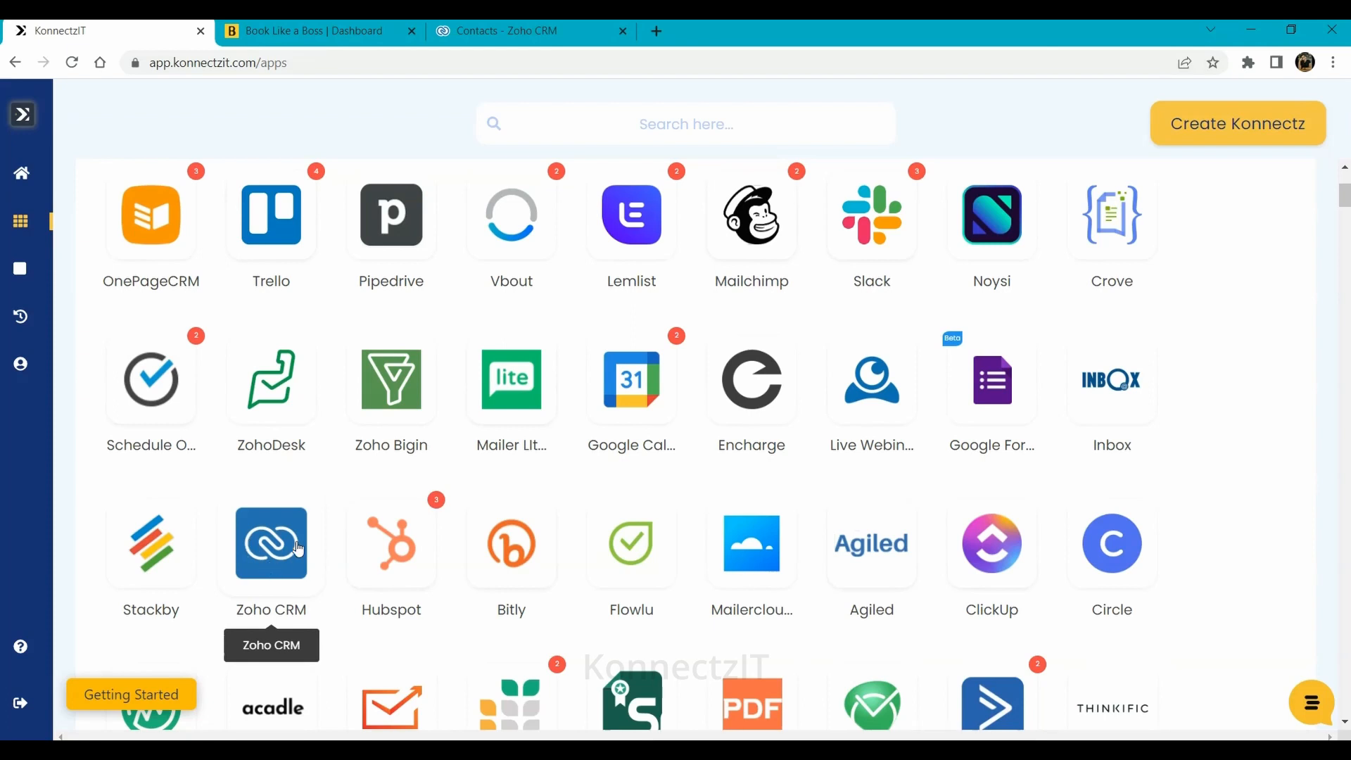
Add a Zoho CRM account by signing in with the Zoho e-mail and accepting KonnectzIT's access request
left_click(286, 607)
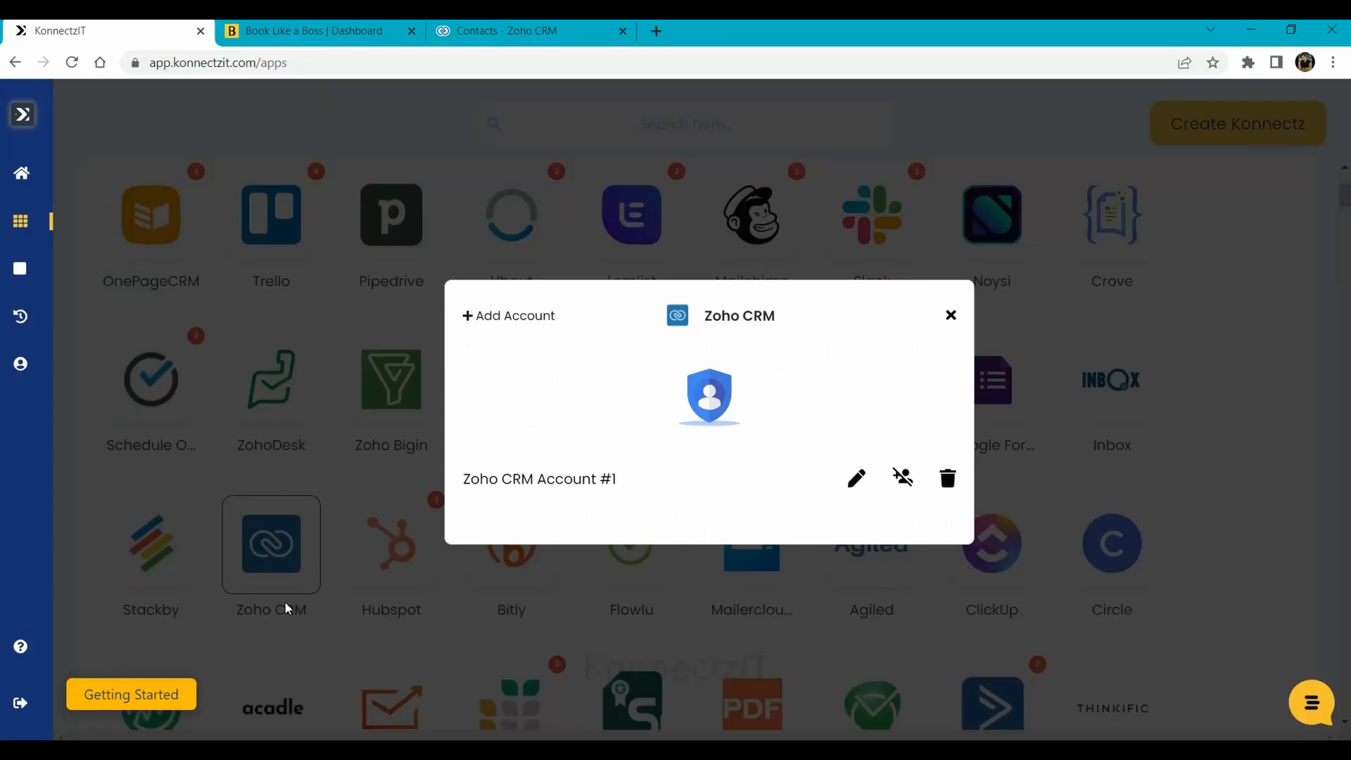
left_click(514, 323)
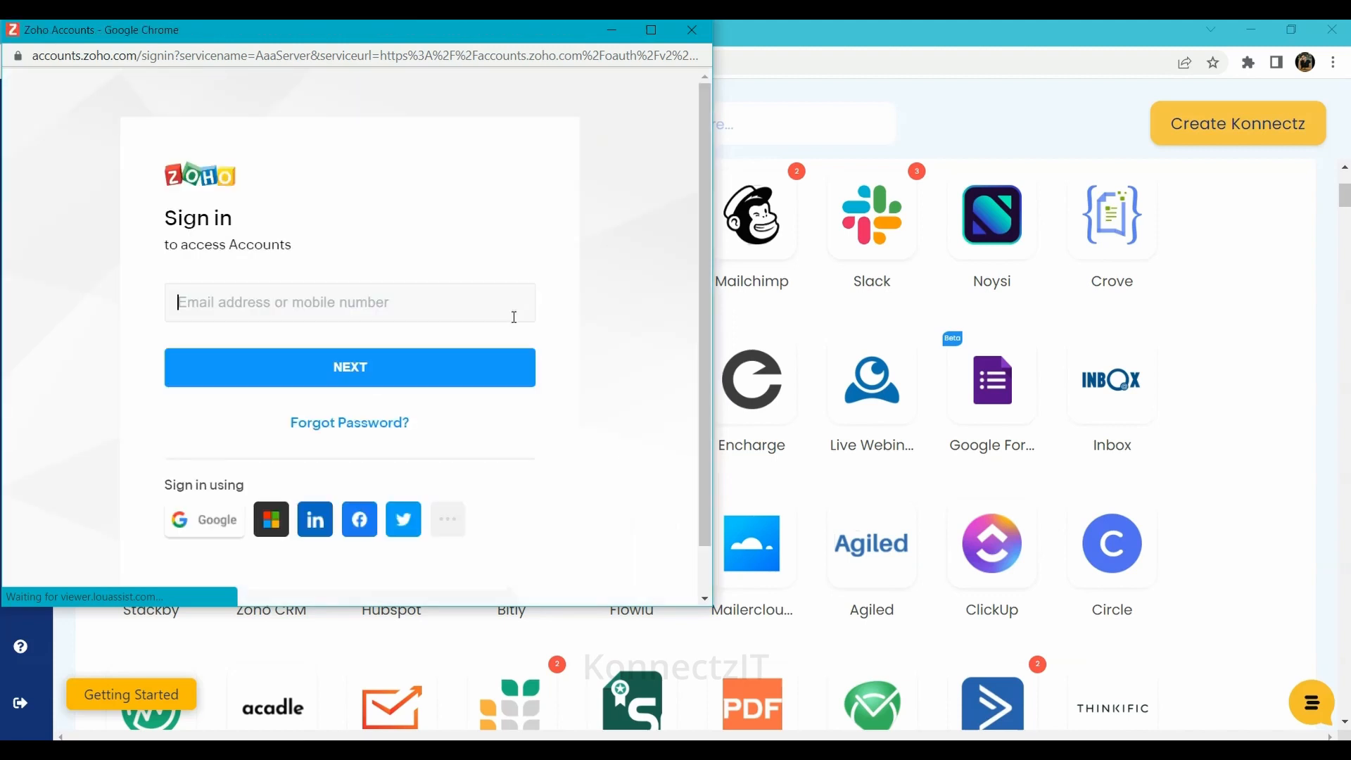
left_click(376, 296)
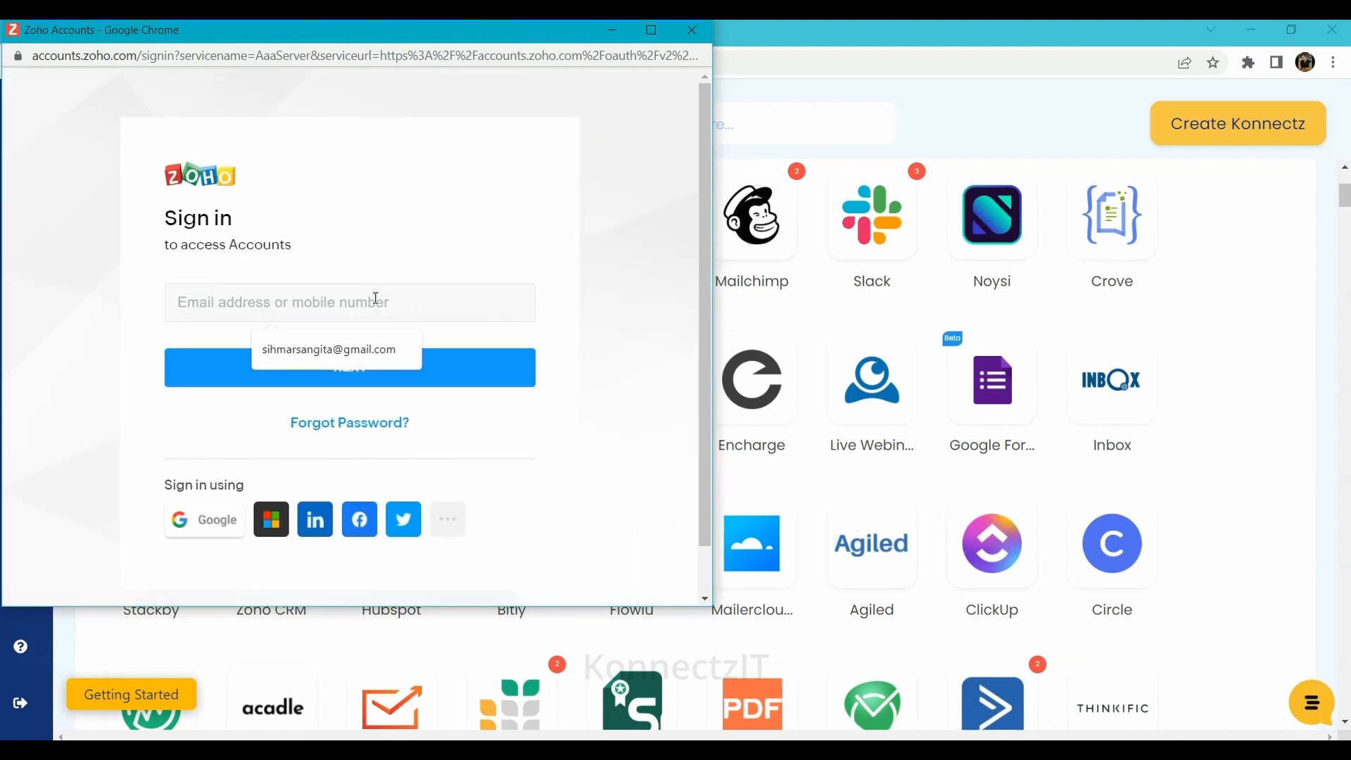
left_click(363, 347)
left_click(358, 377)
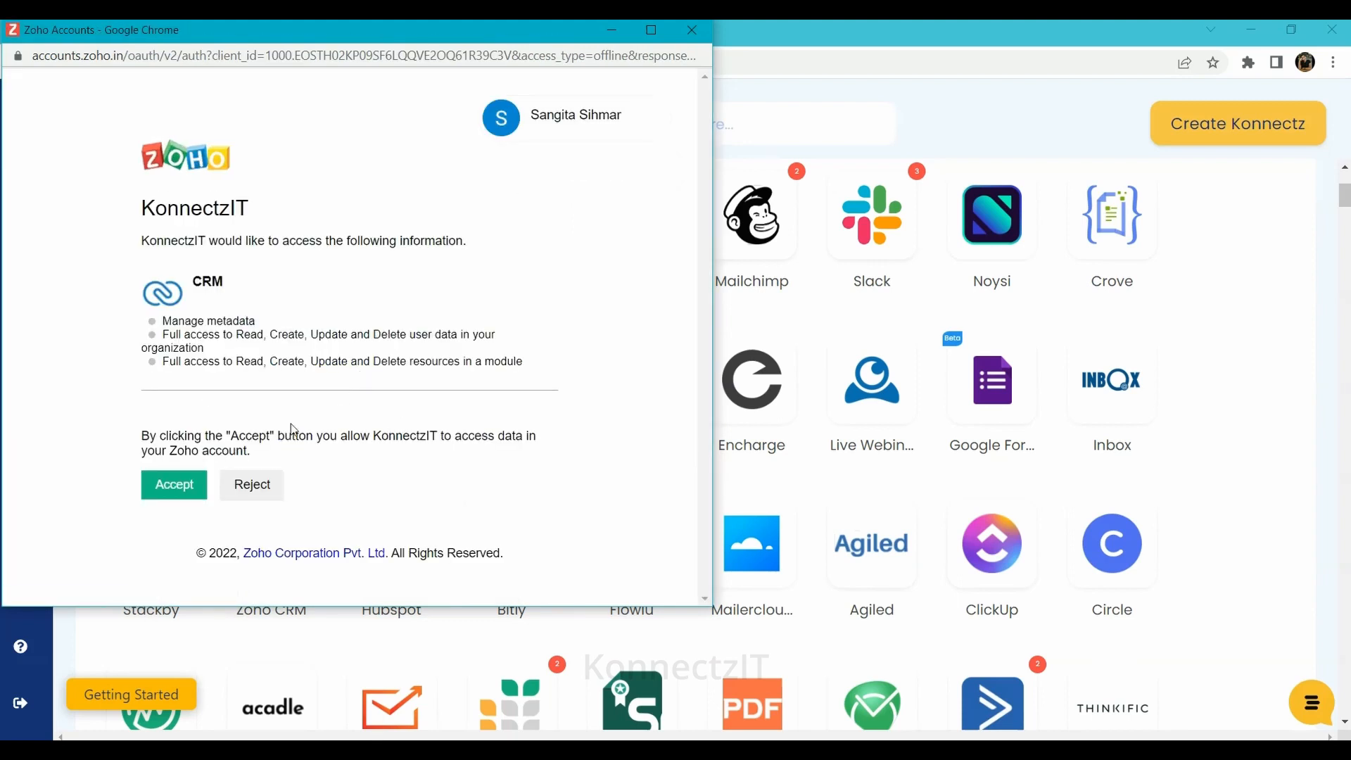
left_click(169, 491)
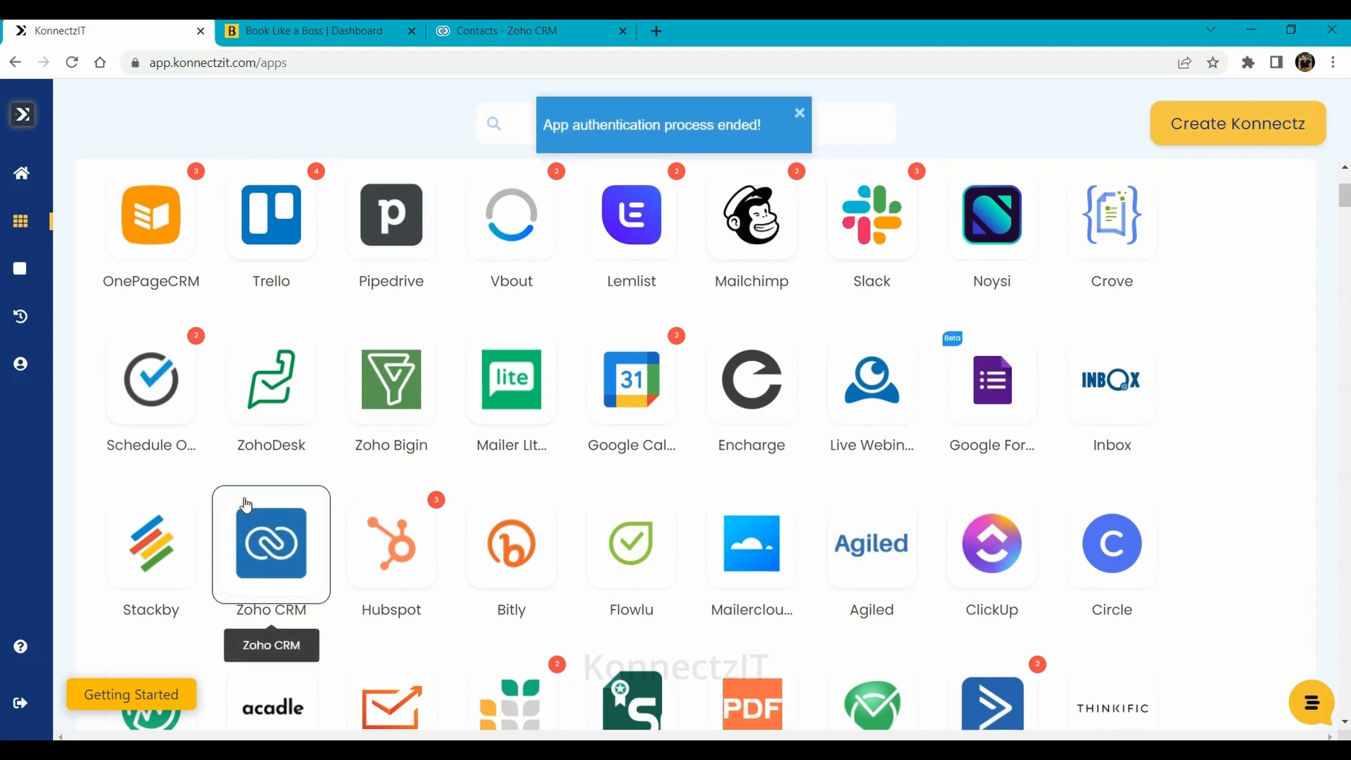
Create a new konnect with Book Like A Boss as the app and New Booking as its trigger
left_click_drag(249, 509, 860, 247)
left_click(1211, 123)
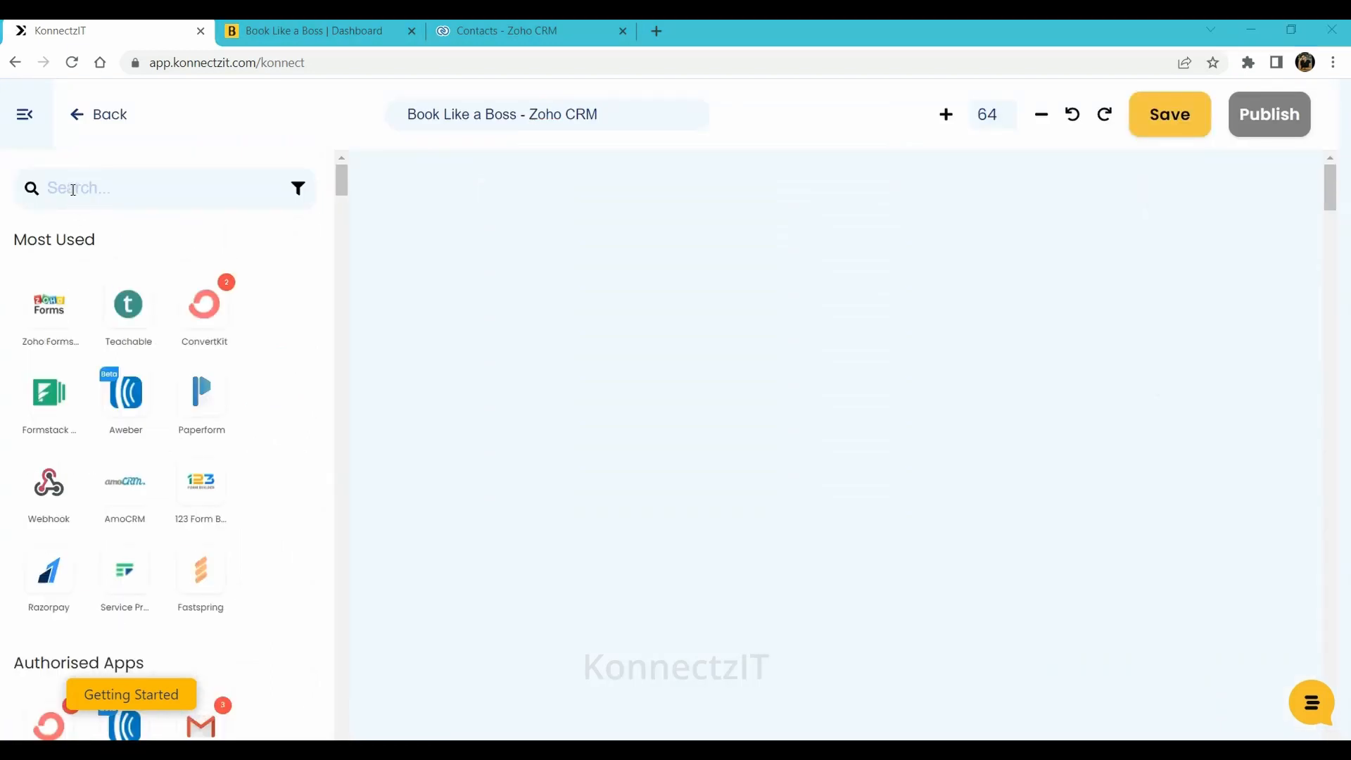
left_click(73, 190)
type("book ")
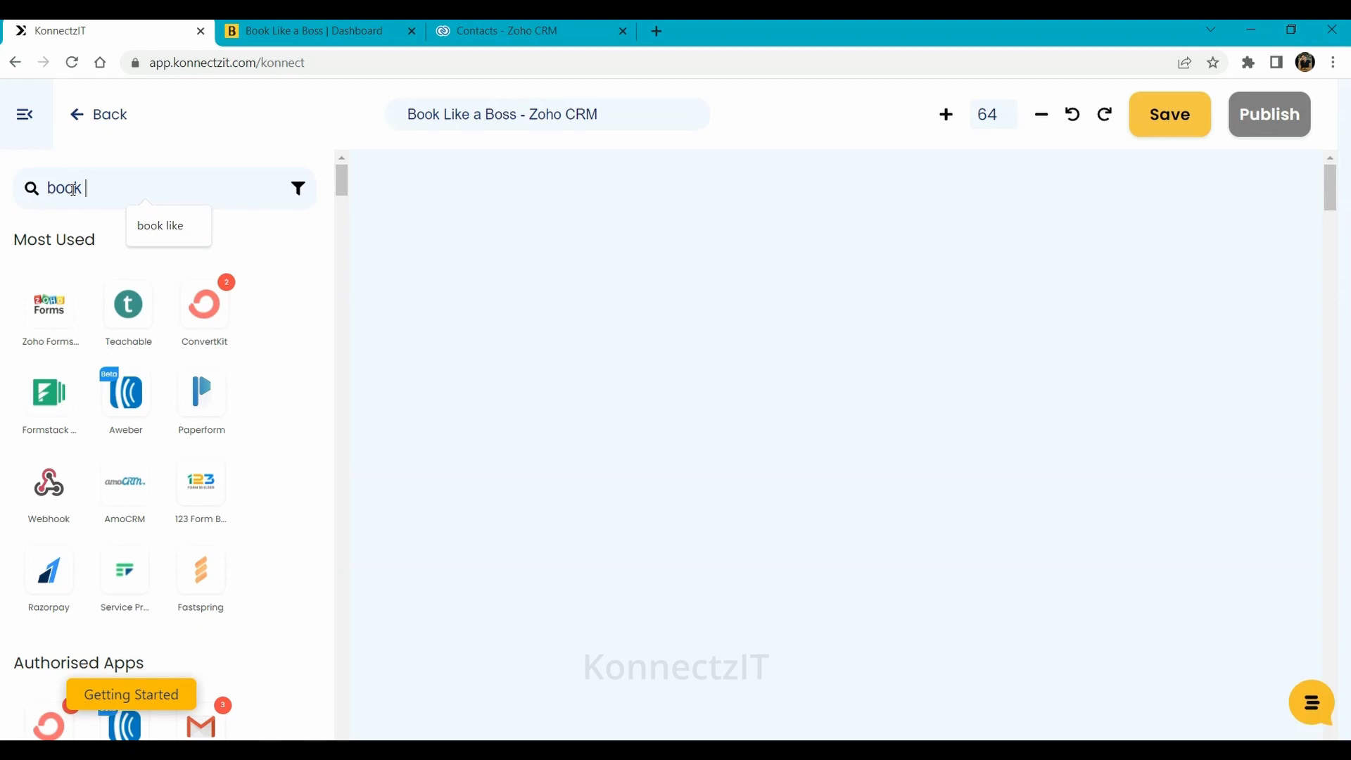
type("like")
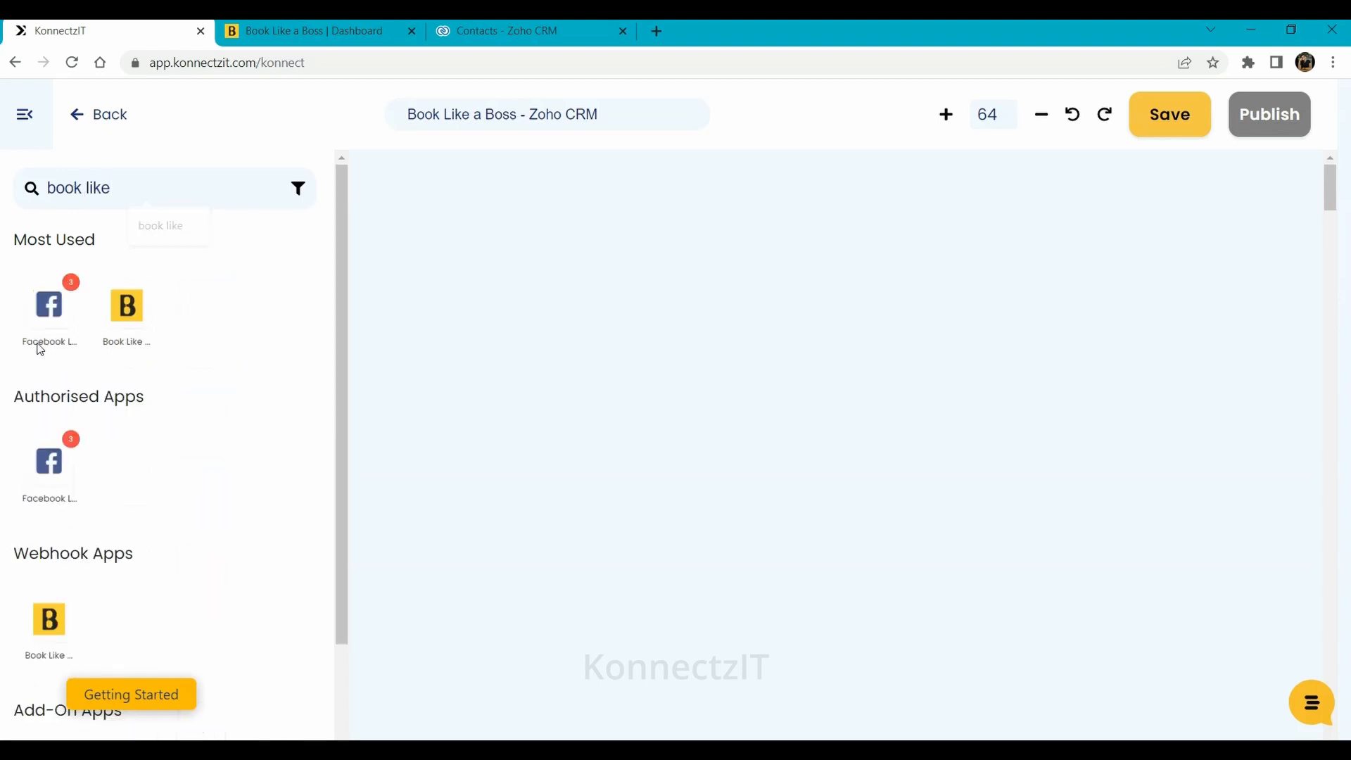
left_click_drag(49, 304, 416, 234)
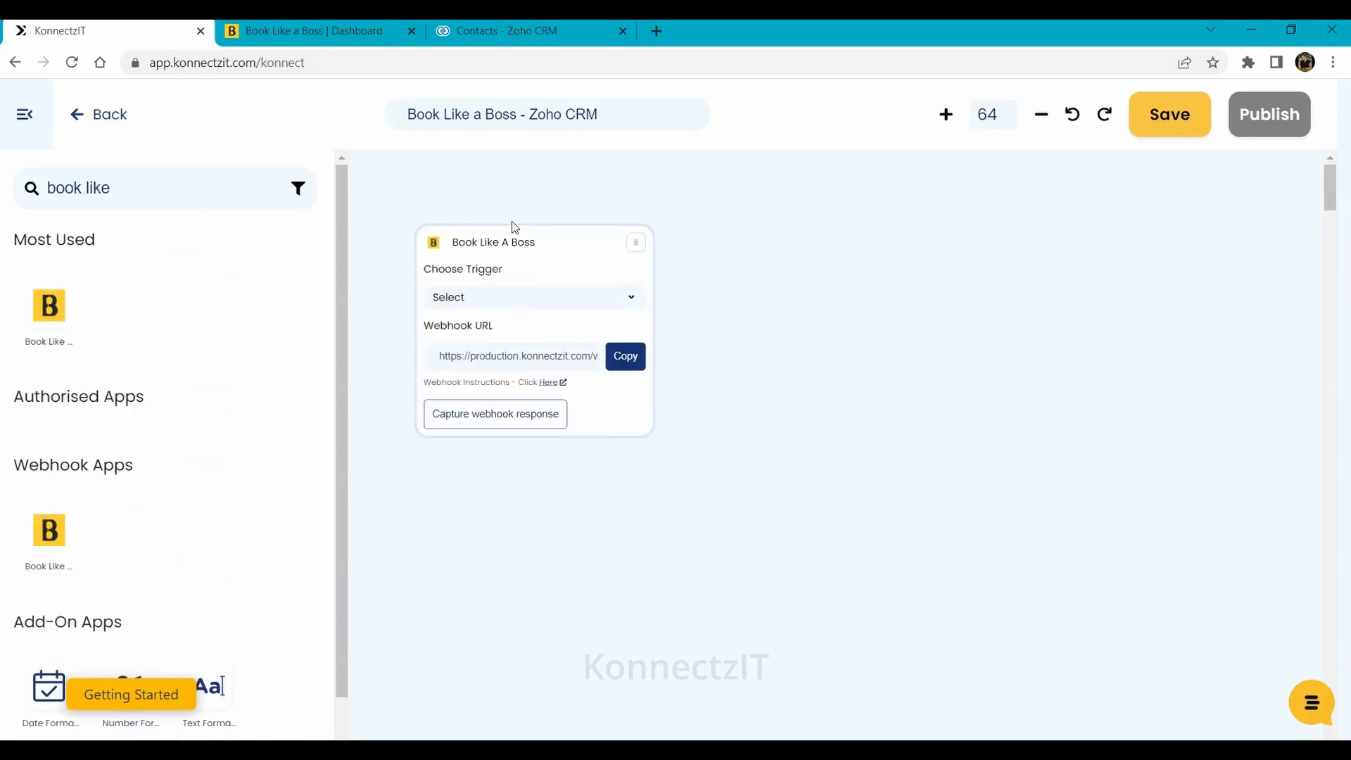
left_click(510, 271)
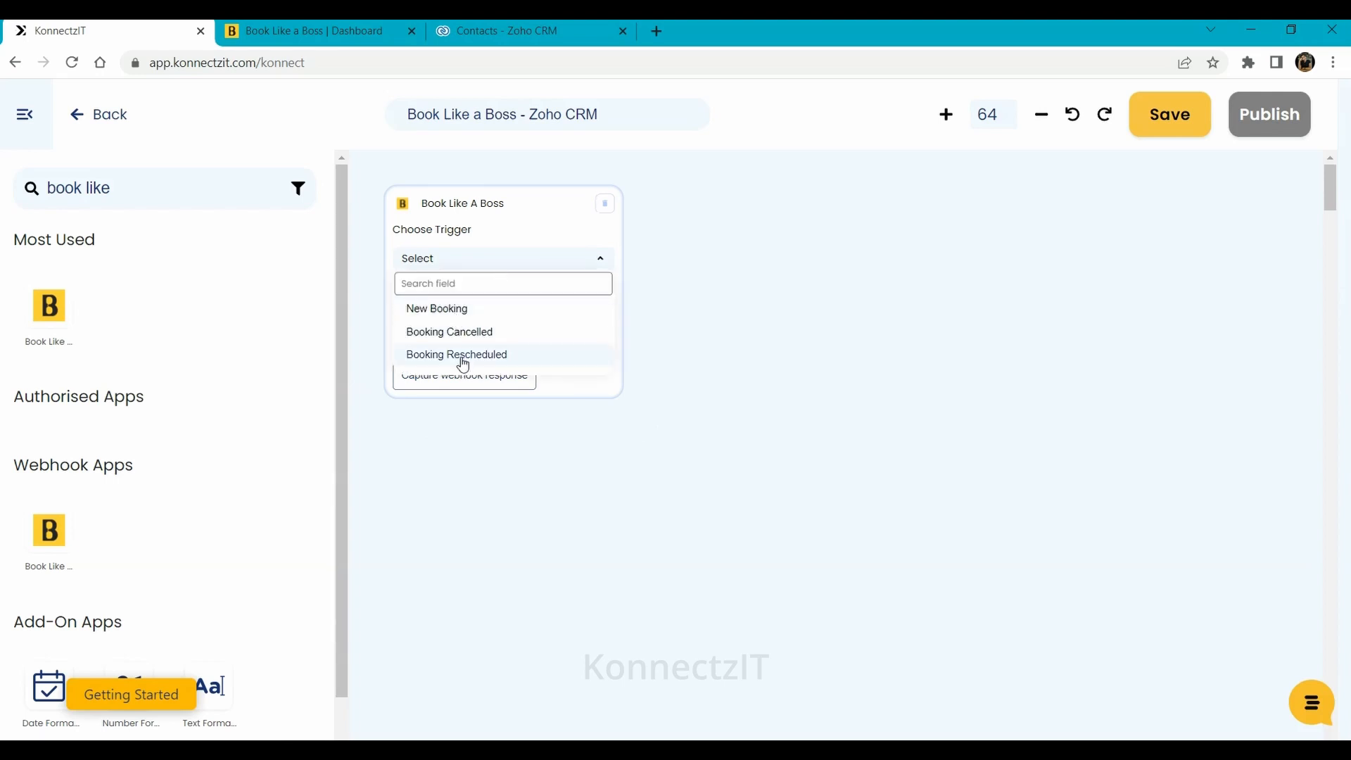
left_click(433, 310)
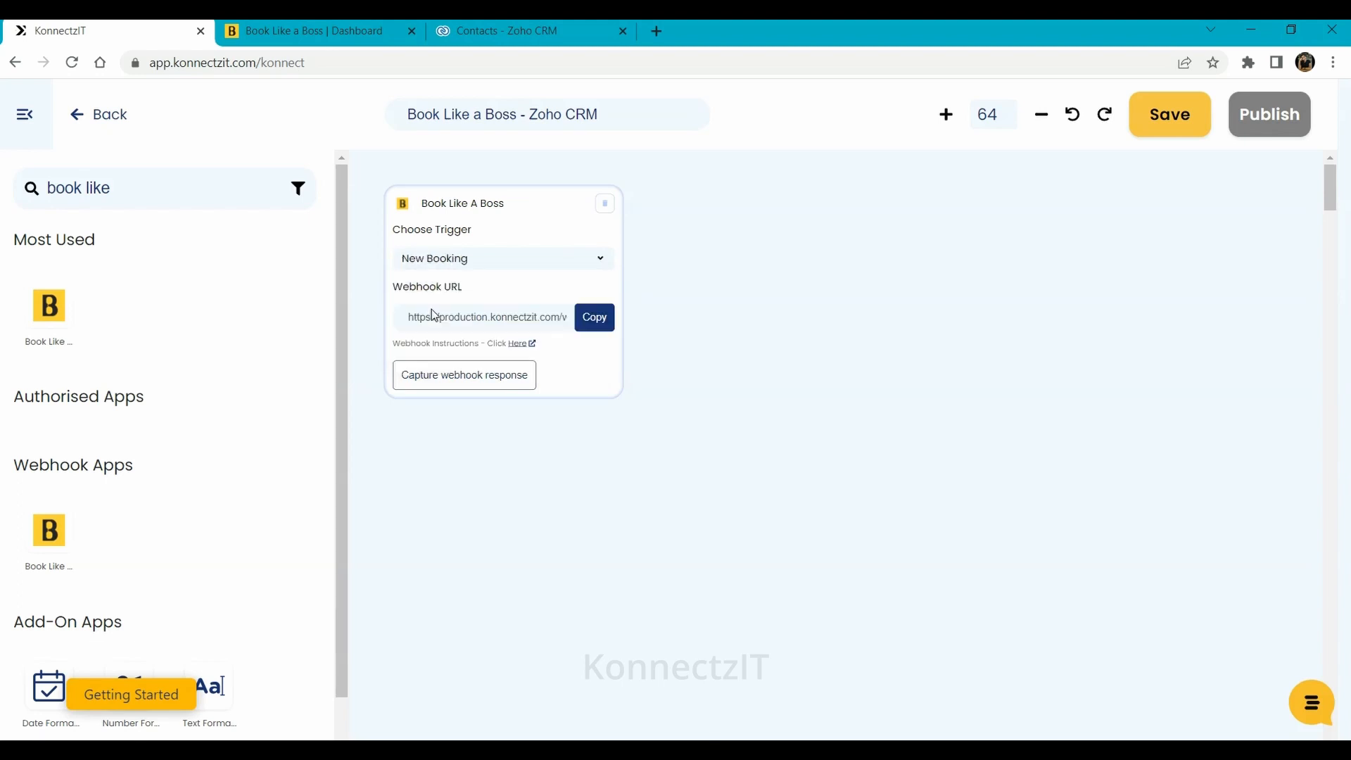
Copy the New Booking webhook URL and review the webhook setup instructions
left_click(592, 324)
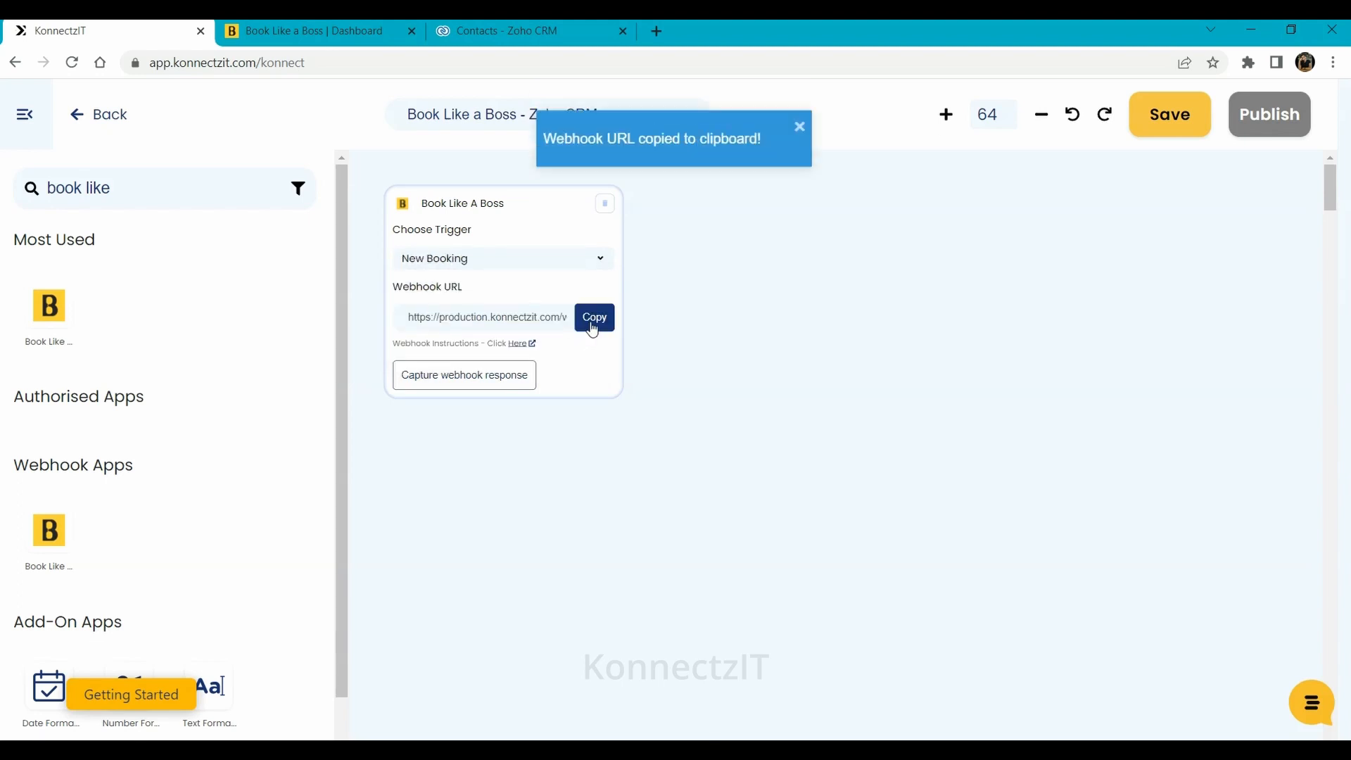
left_click(520, 346)
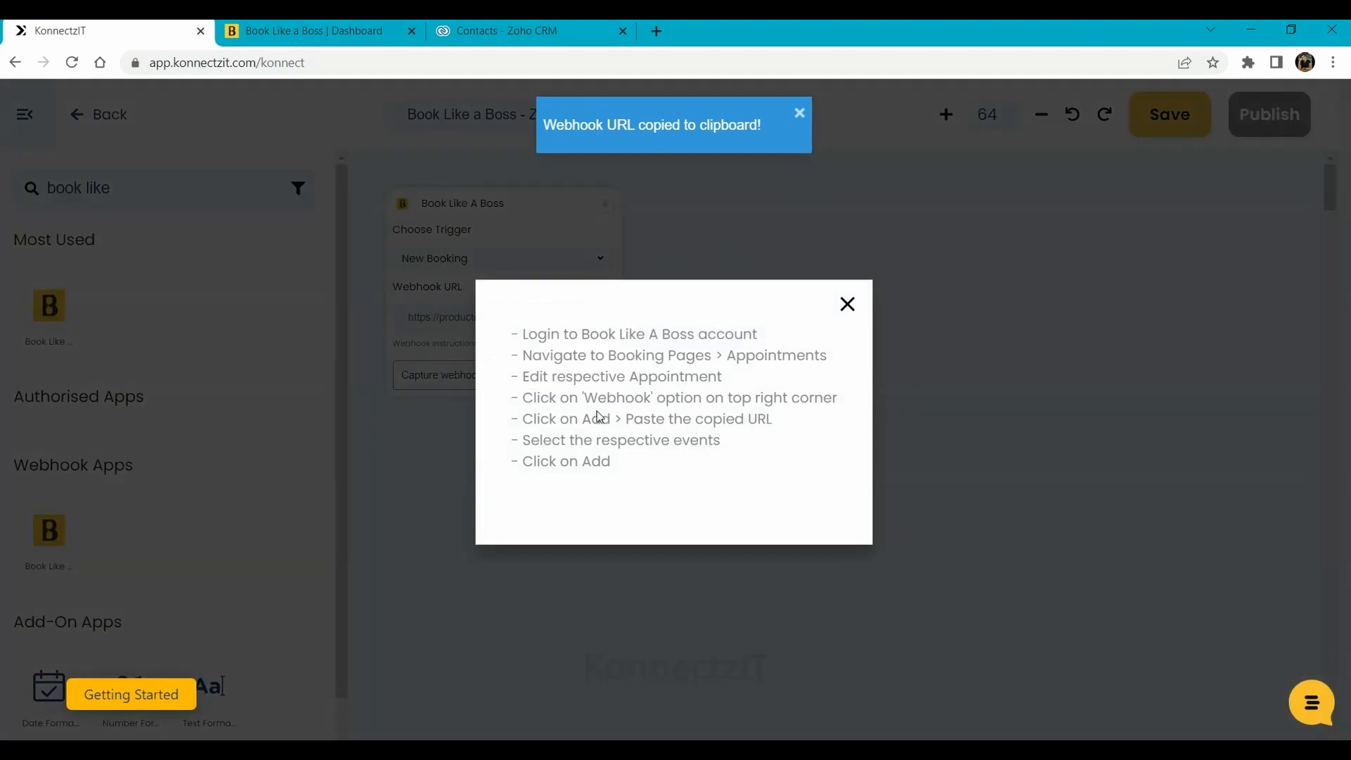
left_click(441, 322)
Open the 30 Minute Meeting appointment for editing under Booking Pages > Appointments
left_click(297, 25)
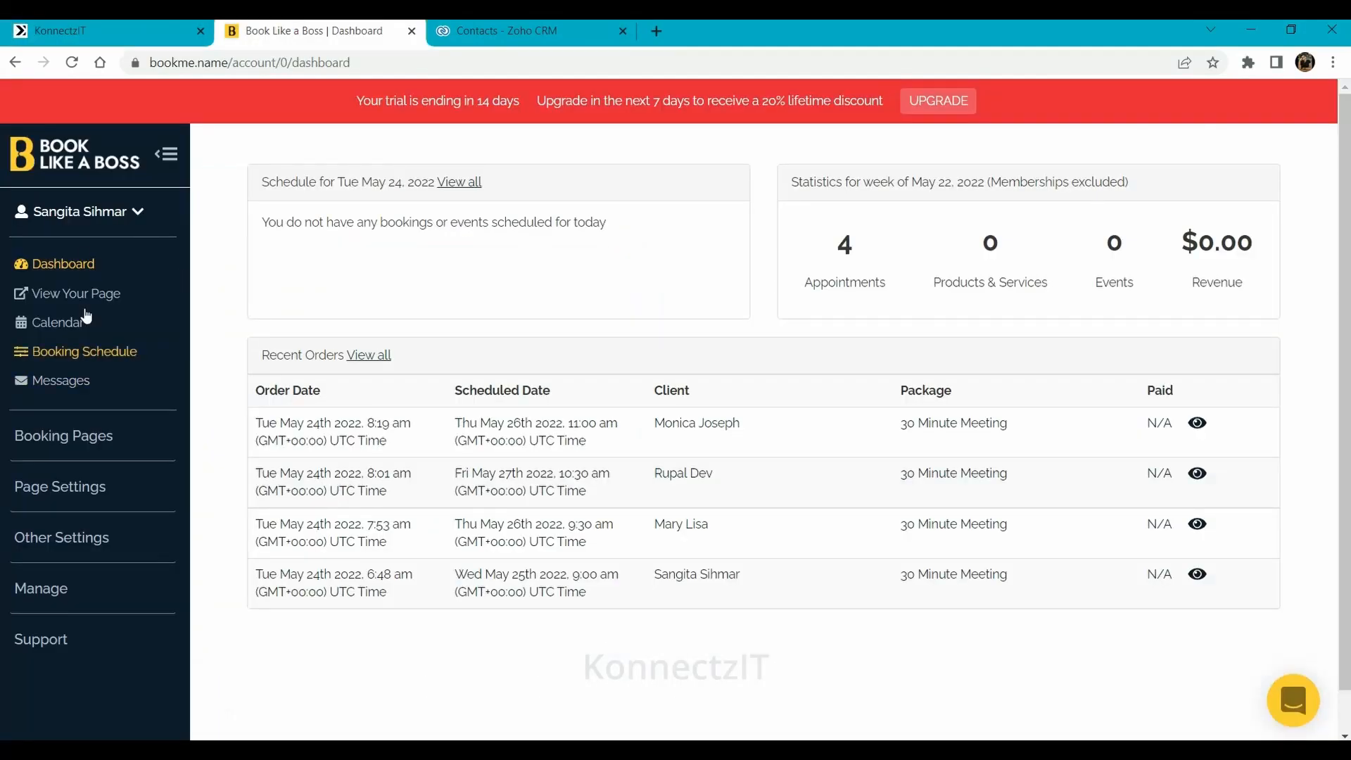
left_click(44, 434)
left_click(62, 476)
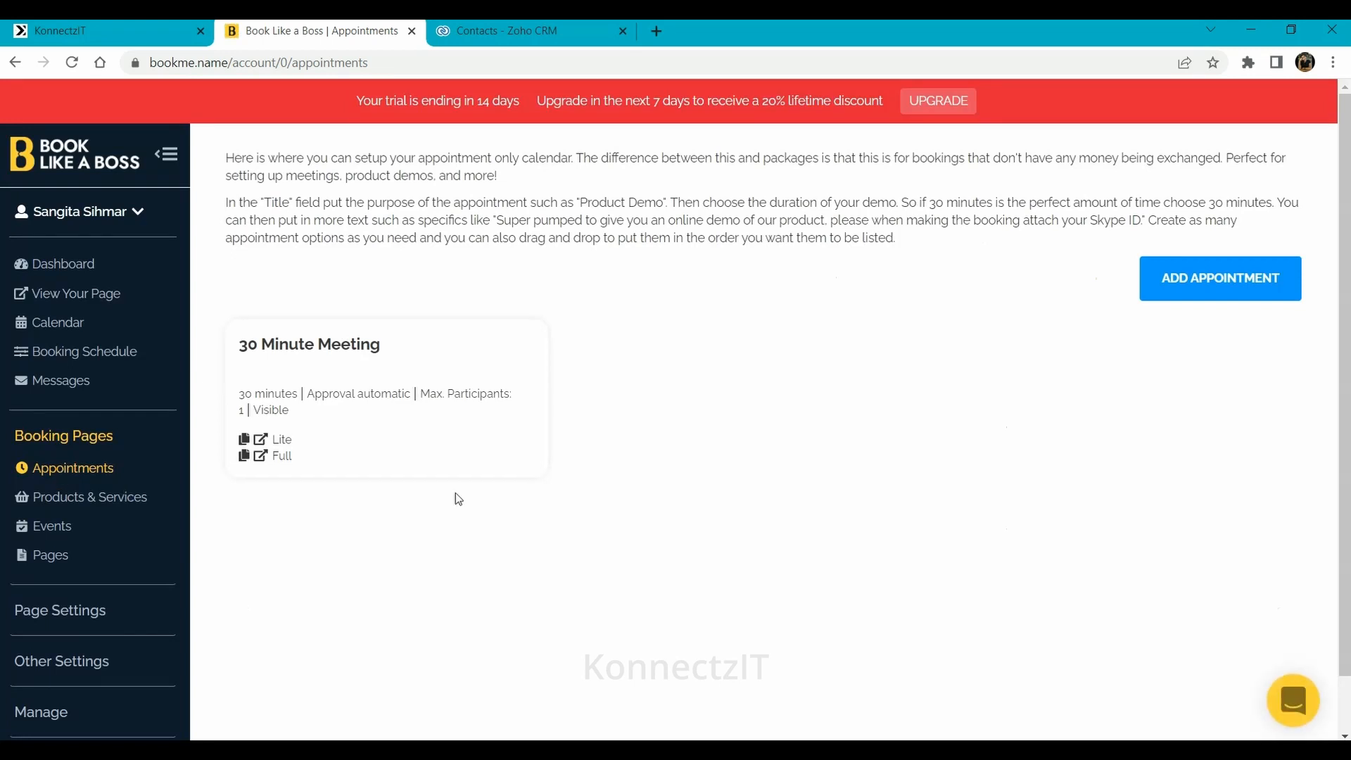
mouse_move(436, 377)
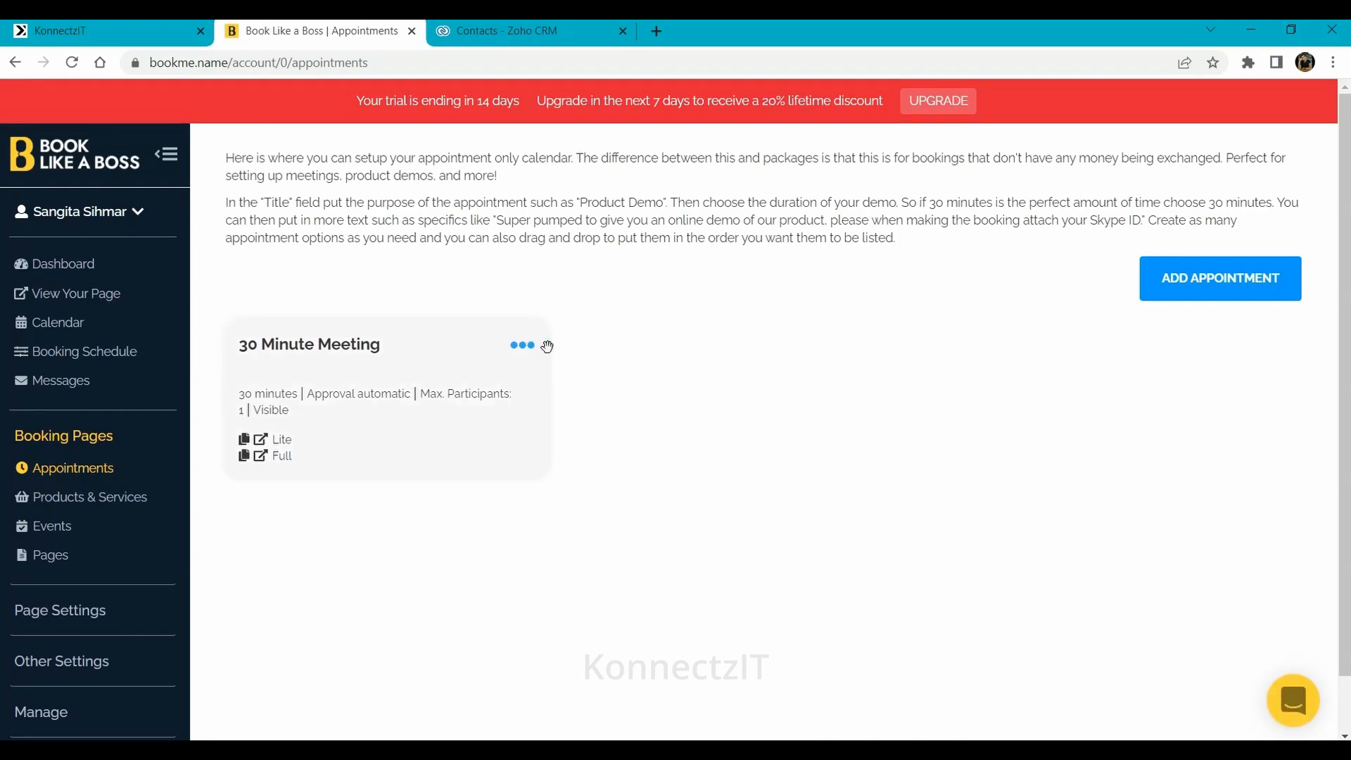
left_click(517, 349)
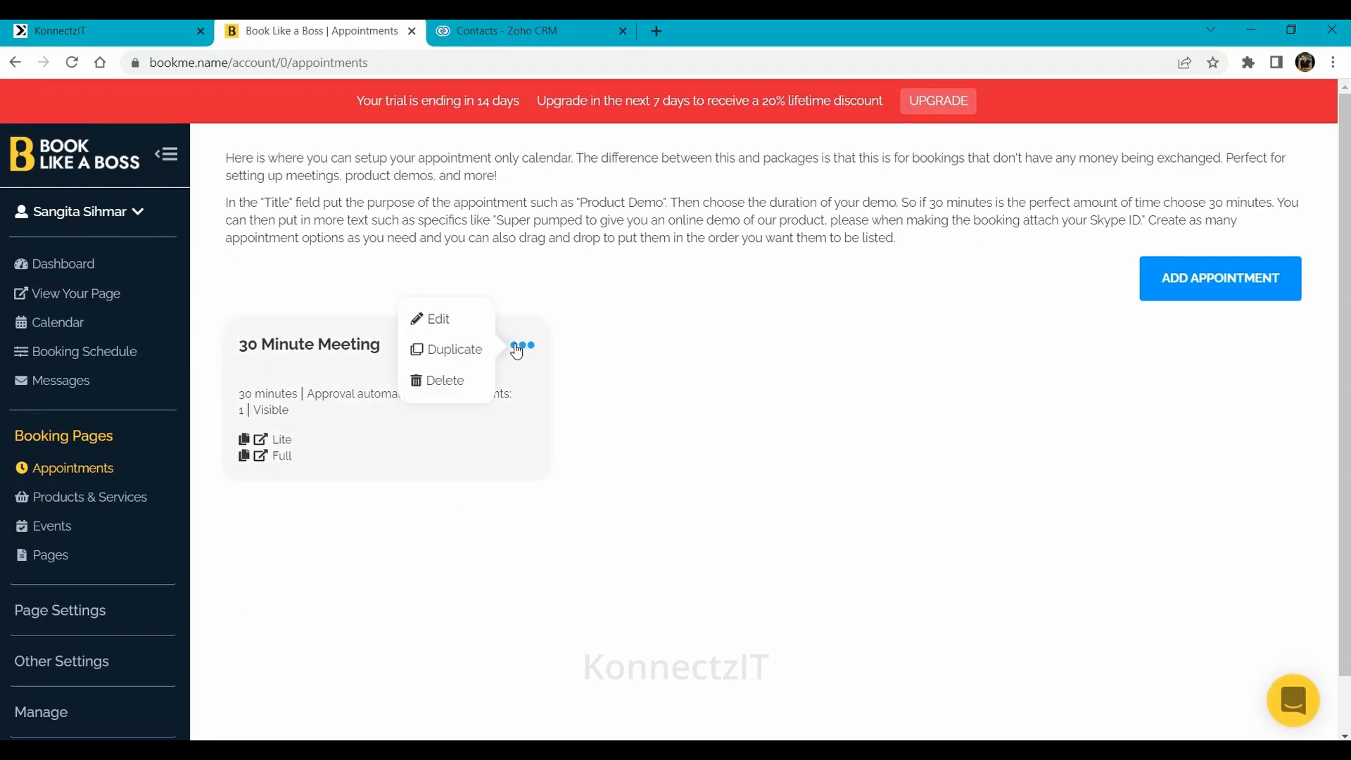
left_click(435, 320)
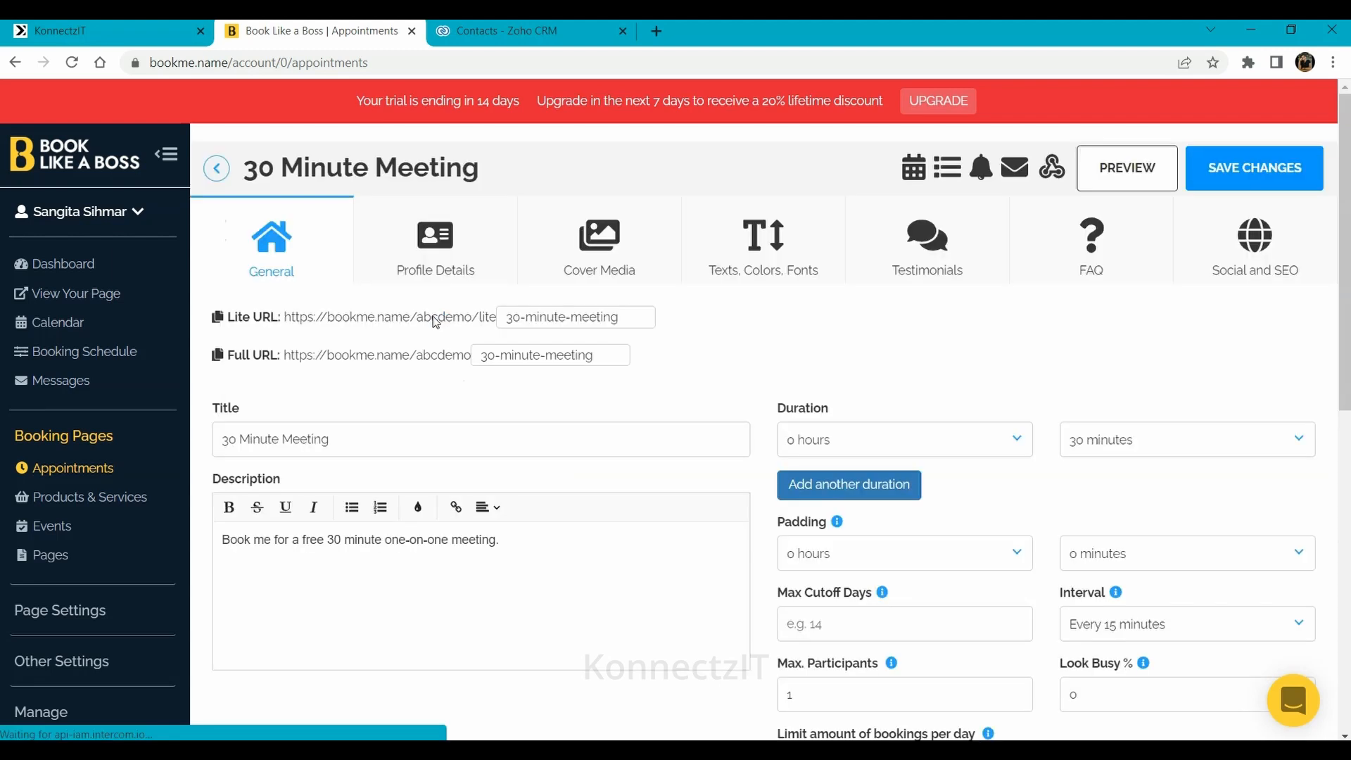
Replace the meeting's webhook URL with the KonnectzIT URL for Created bookings and close the webhooks settings
left_click(1051, 167)
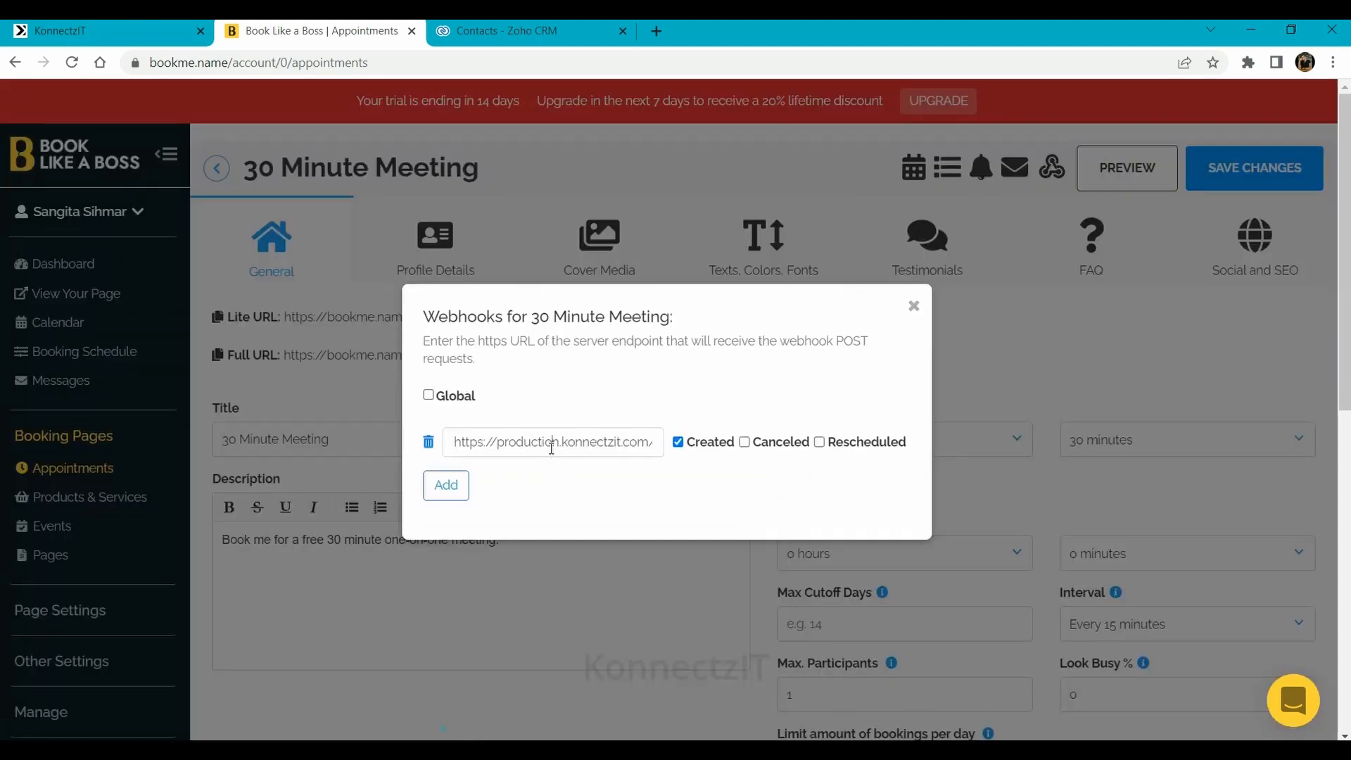
key("ctrl+a")
key("ctrl+v")
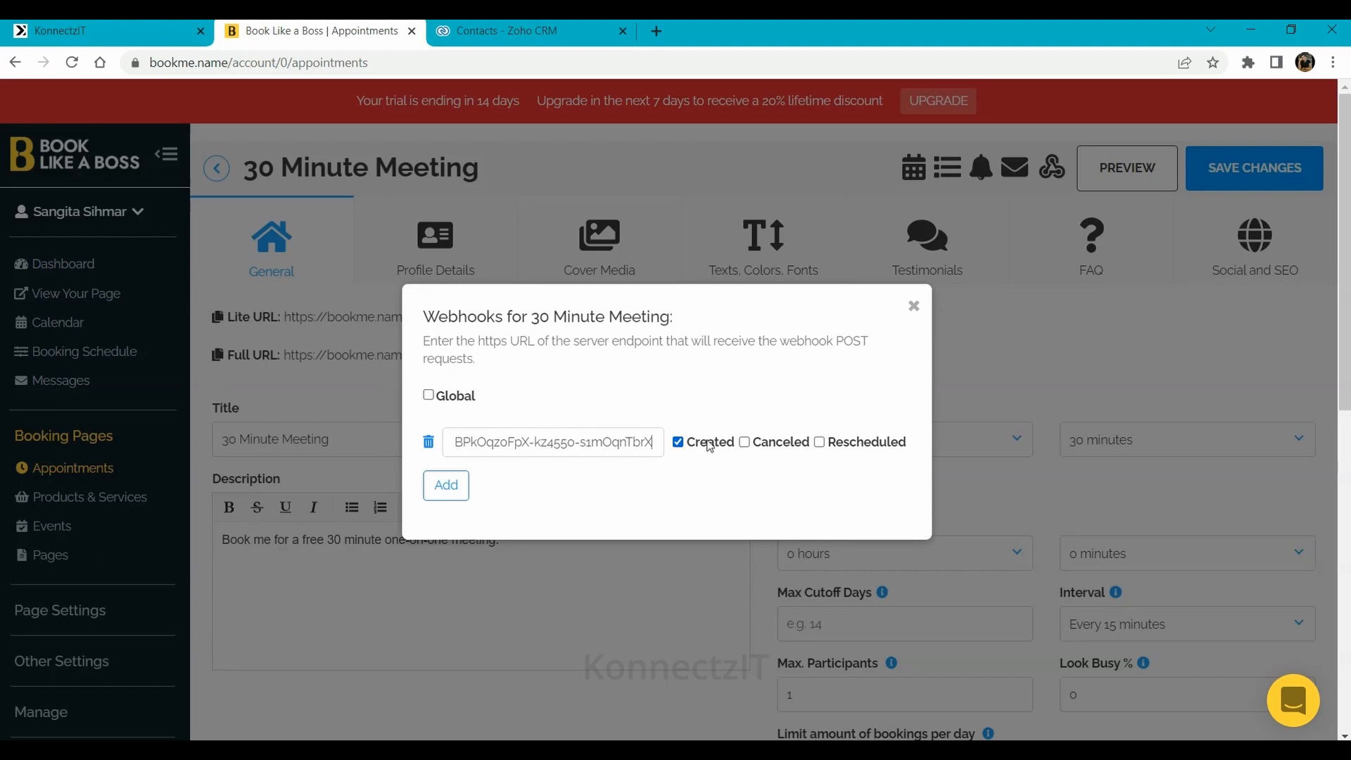
left_click(1024, 387)
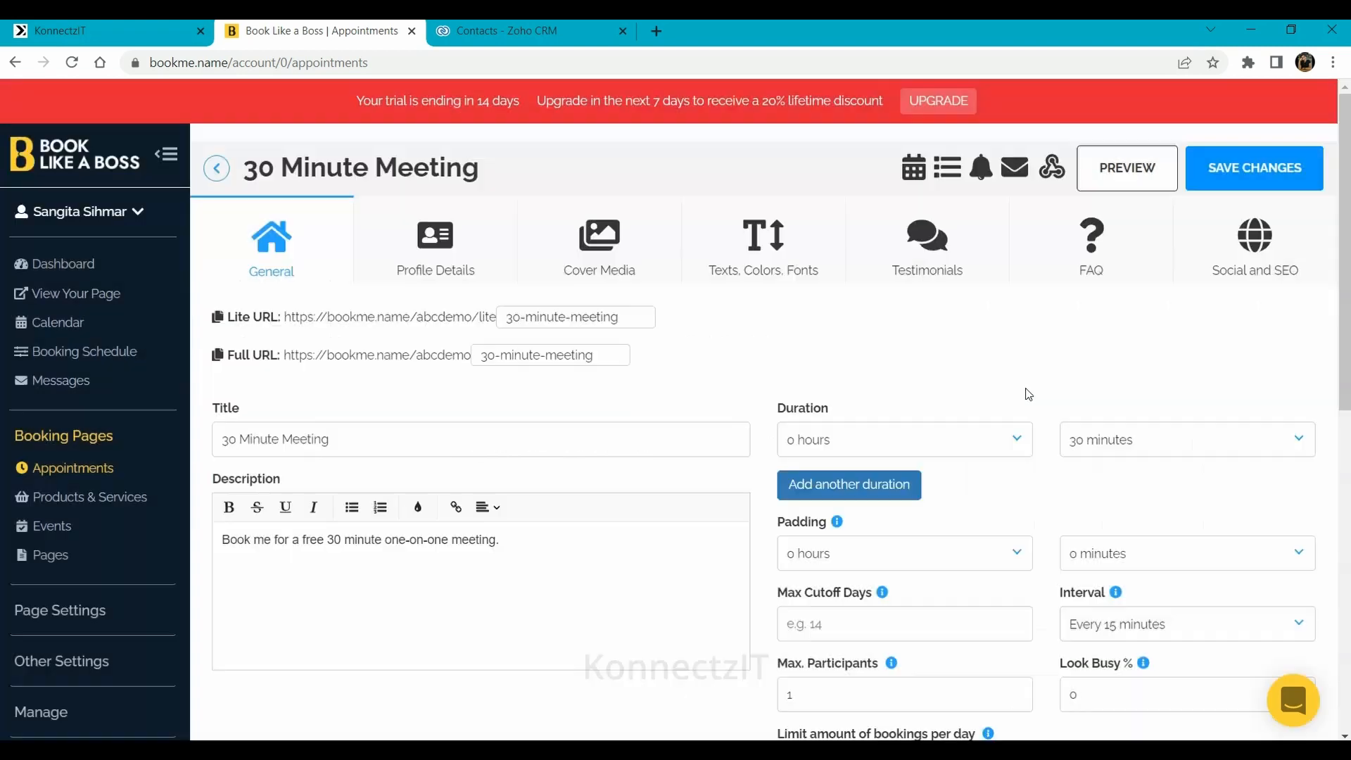
Open the public 30 Minute Meeting booking page, then make the KonnectzIT trigger capture the webhook response
left_click(86, 295)
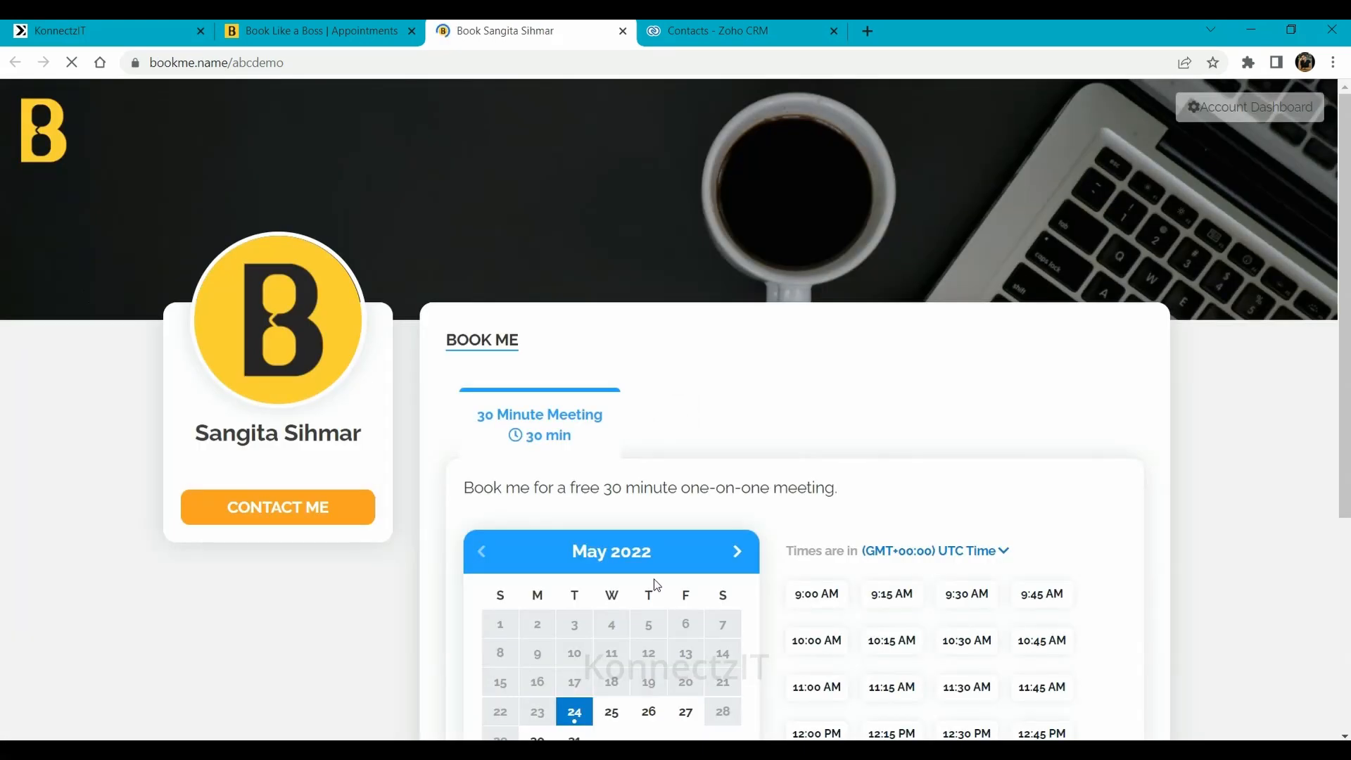
scroll(653, 582, "down", 3)
left_click(95, 23)
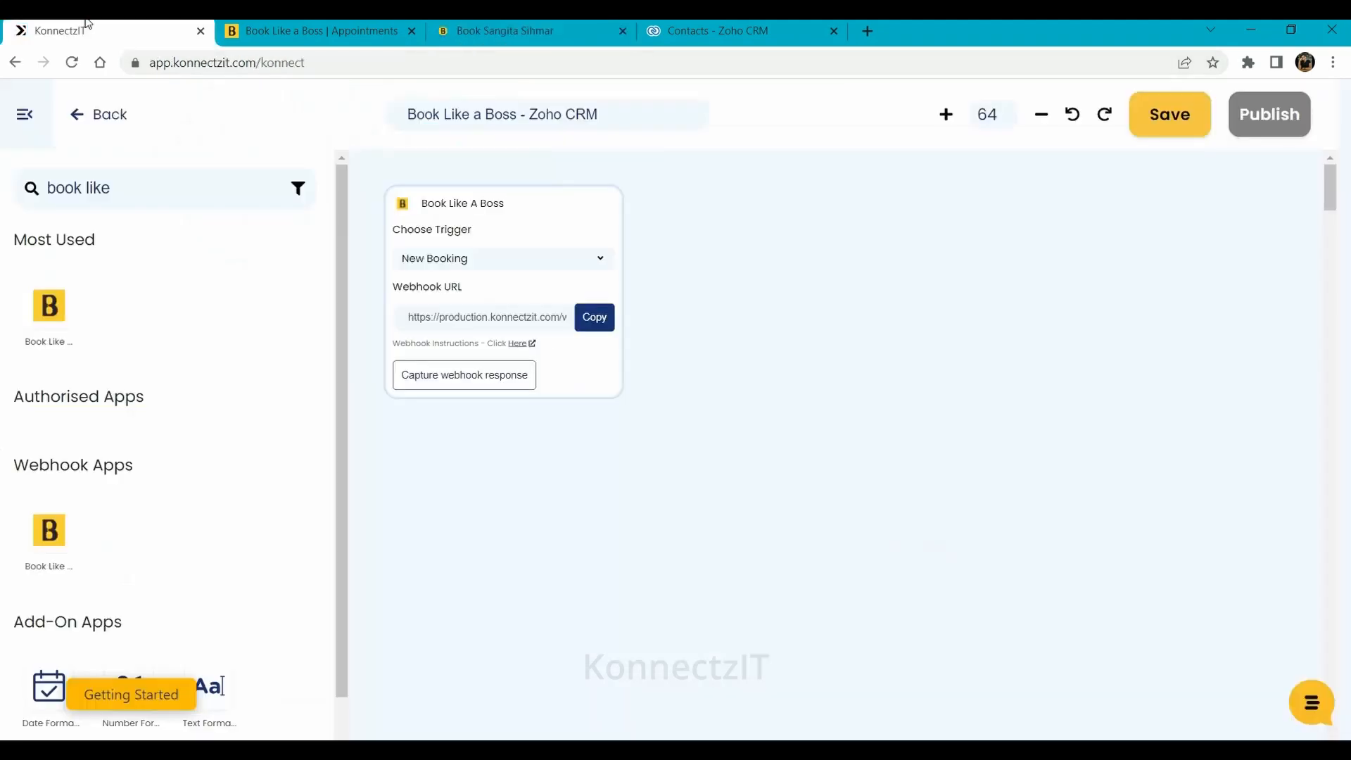
left_click(460, 378)
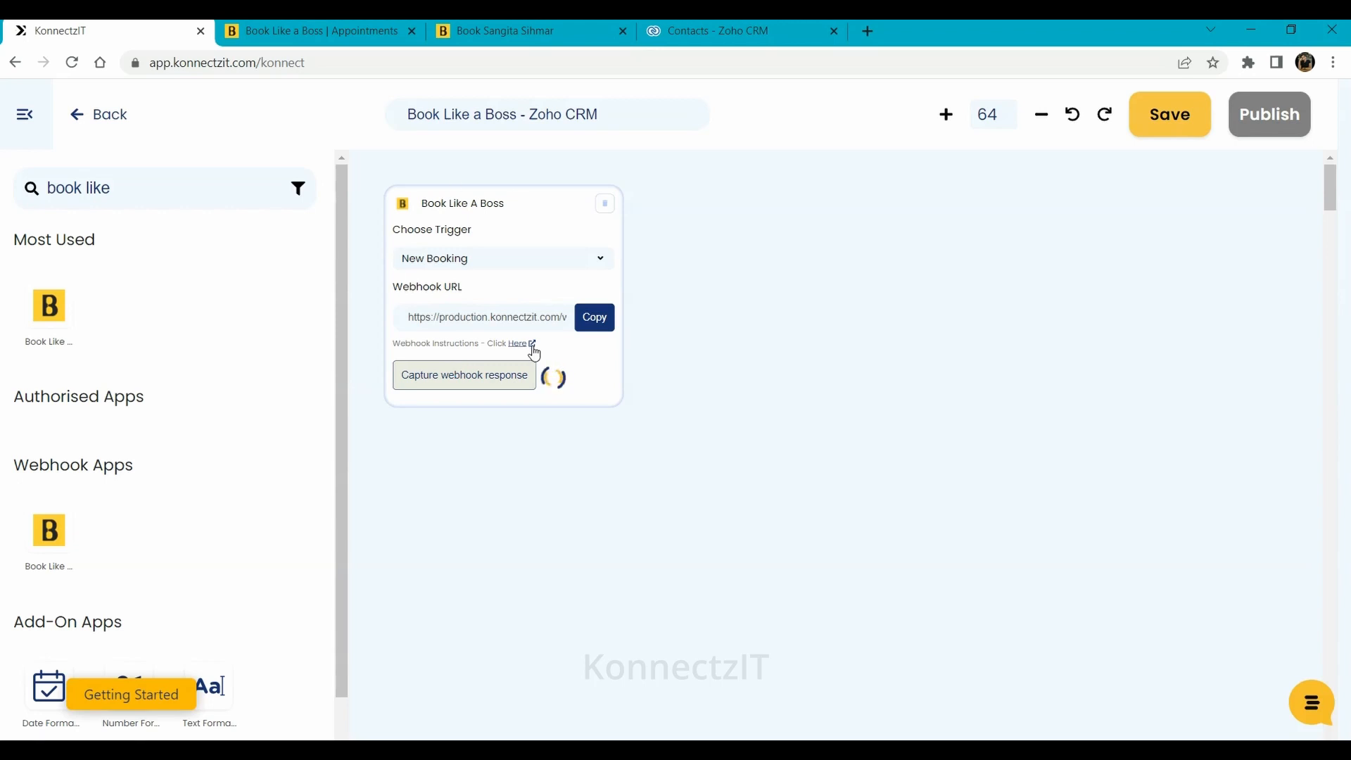
Book a 30 Minute Meeting for May 26, 2022 at 12:45 PM with a test customer's name and e-mail
left_click(545, 25)
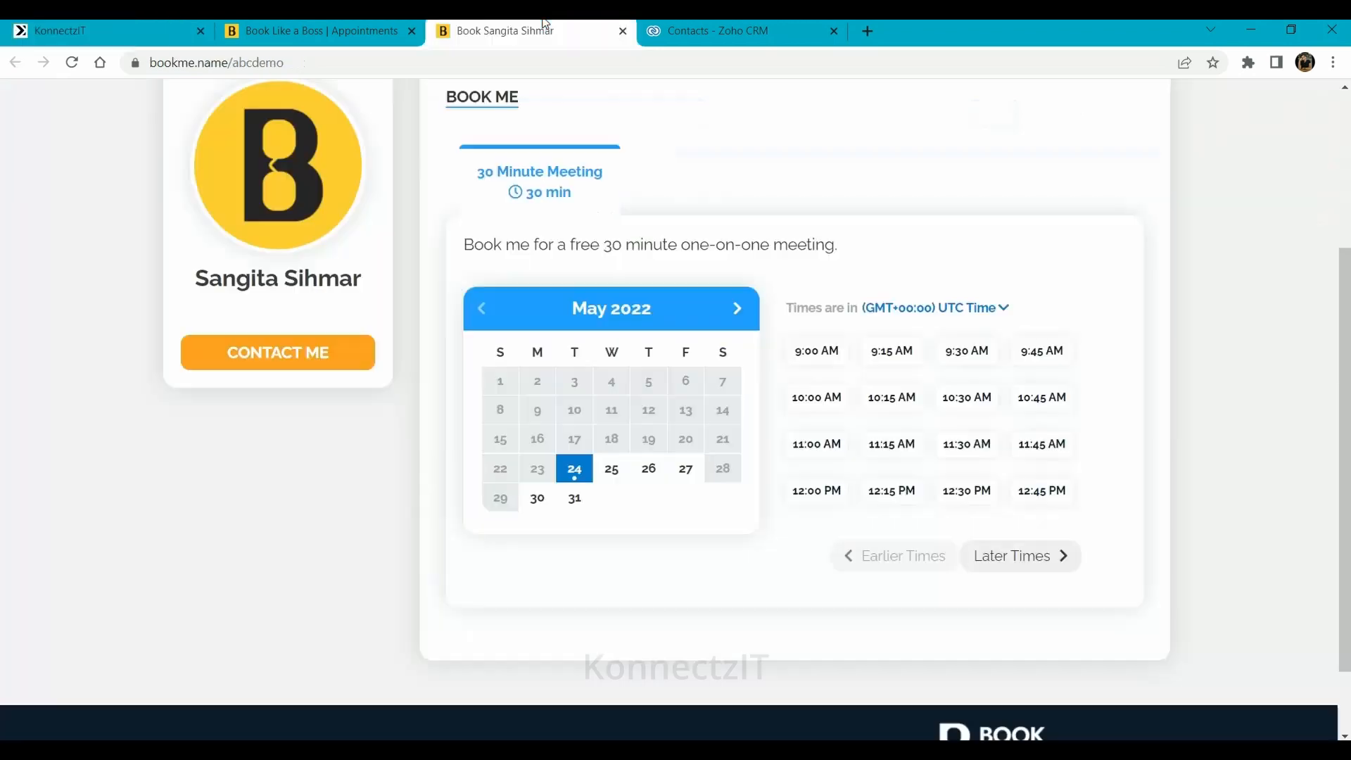
left_click(651, 477)
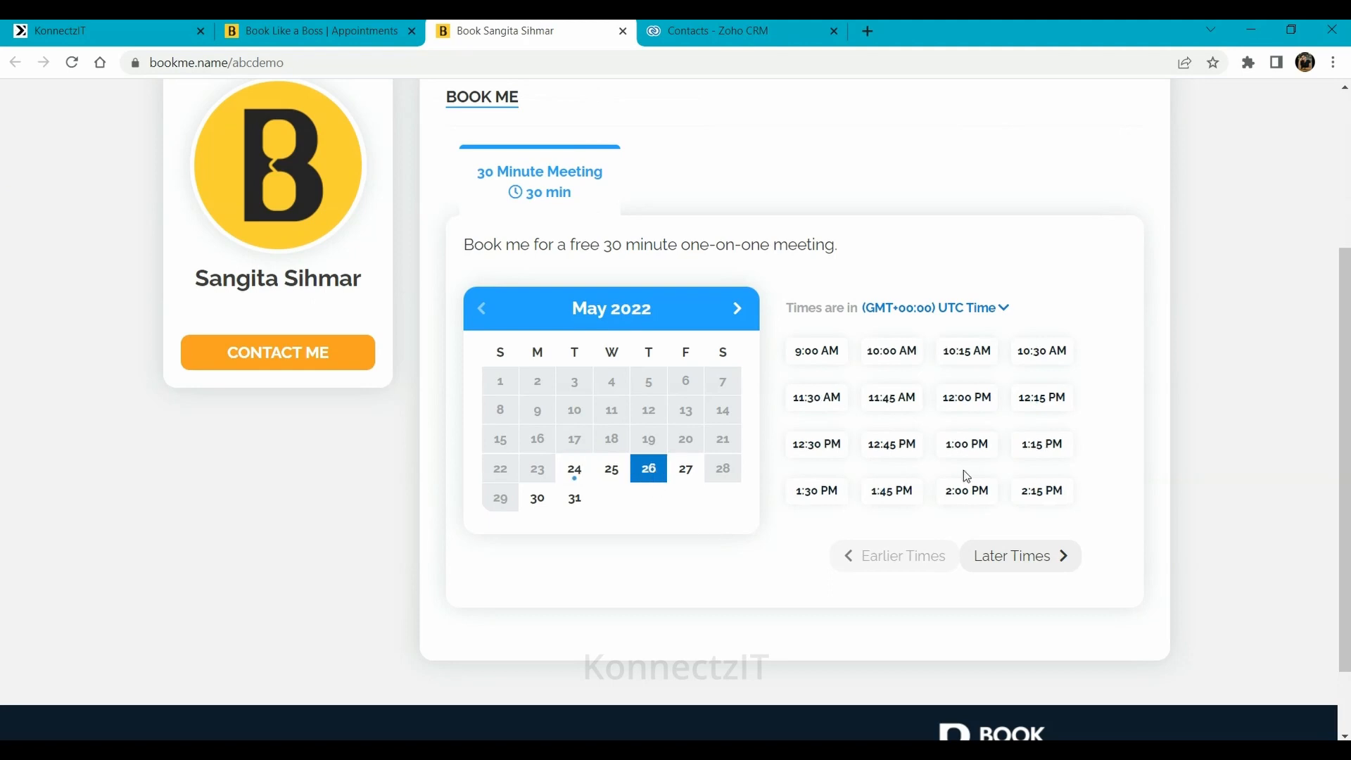
left_click(888, 449)
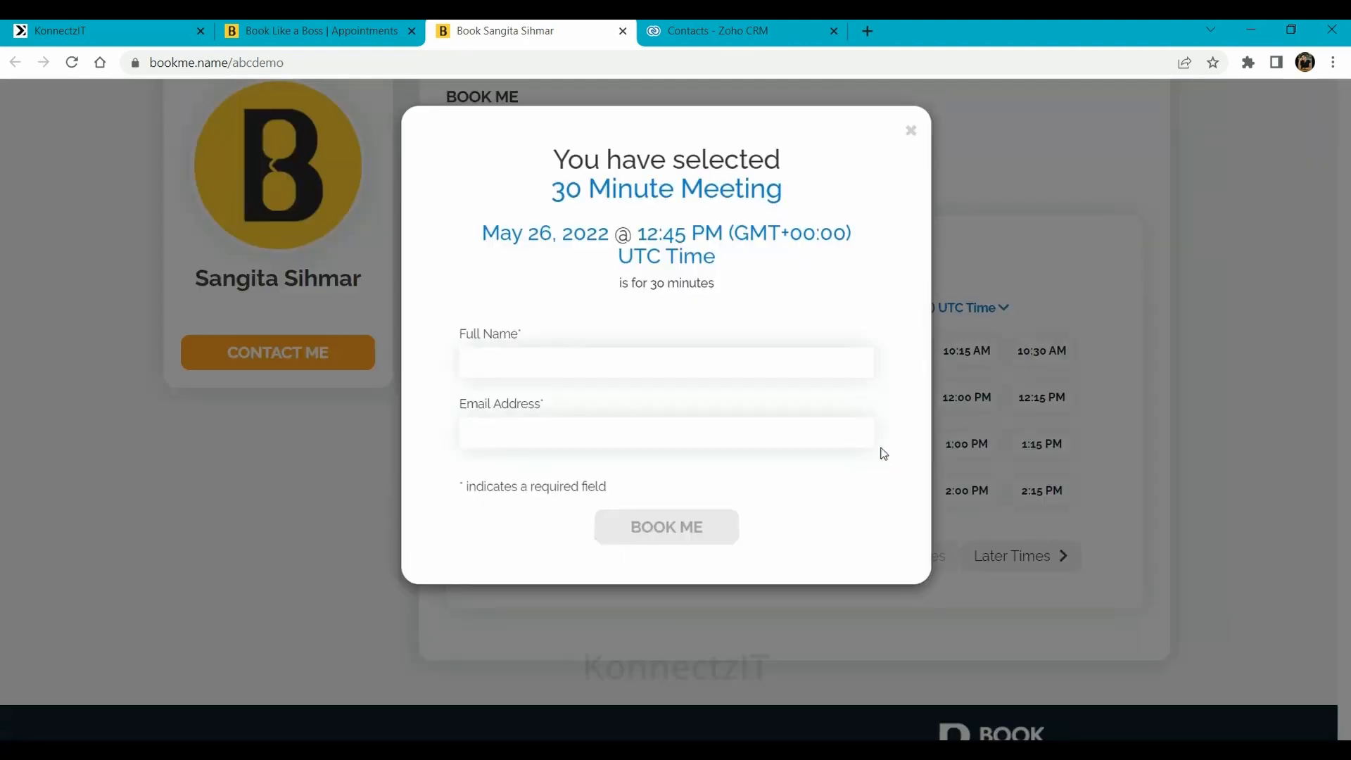
left_click(523, 359)
key("Tab")
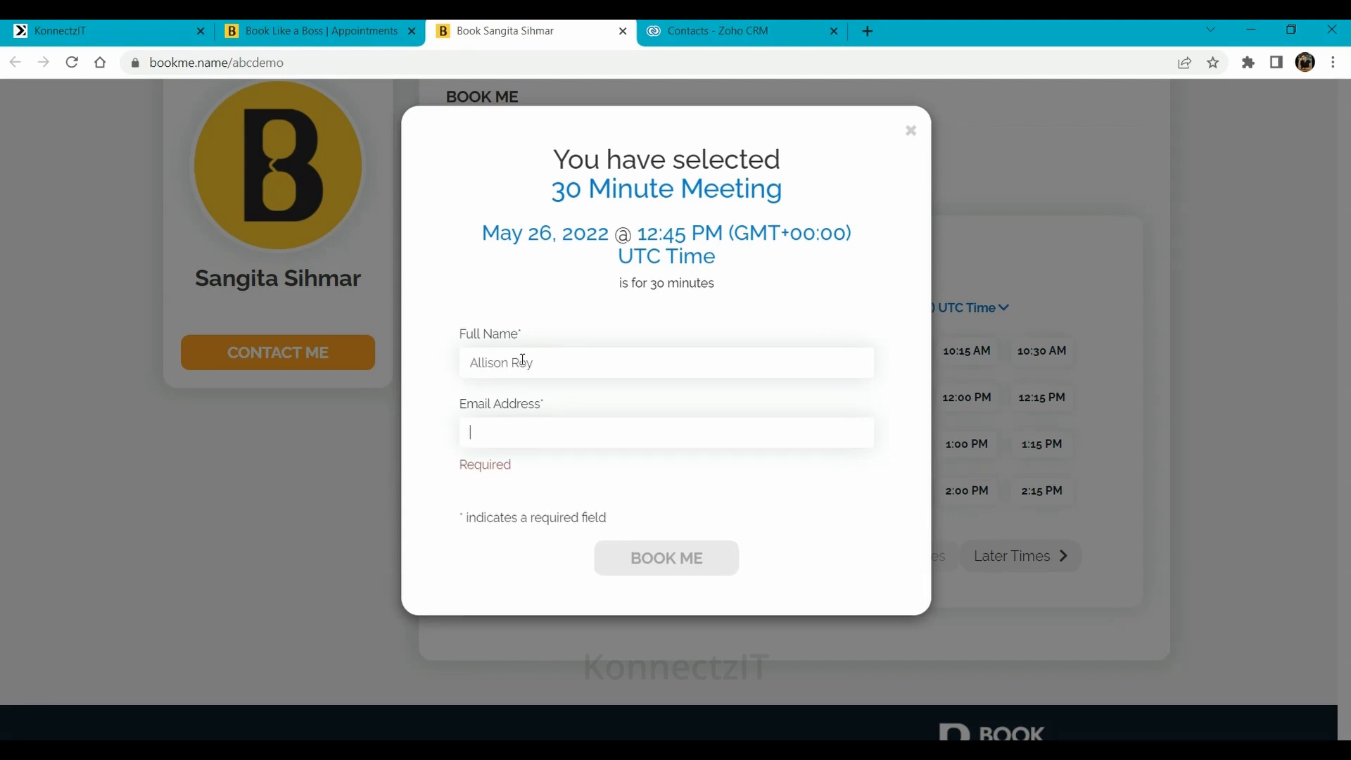
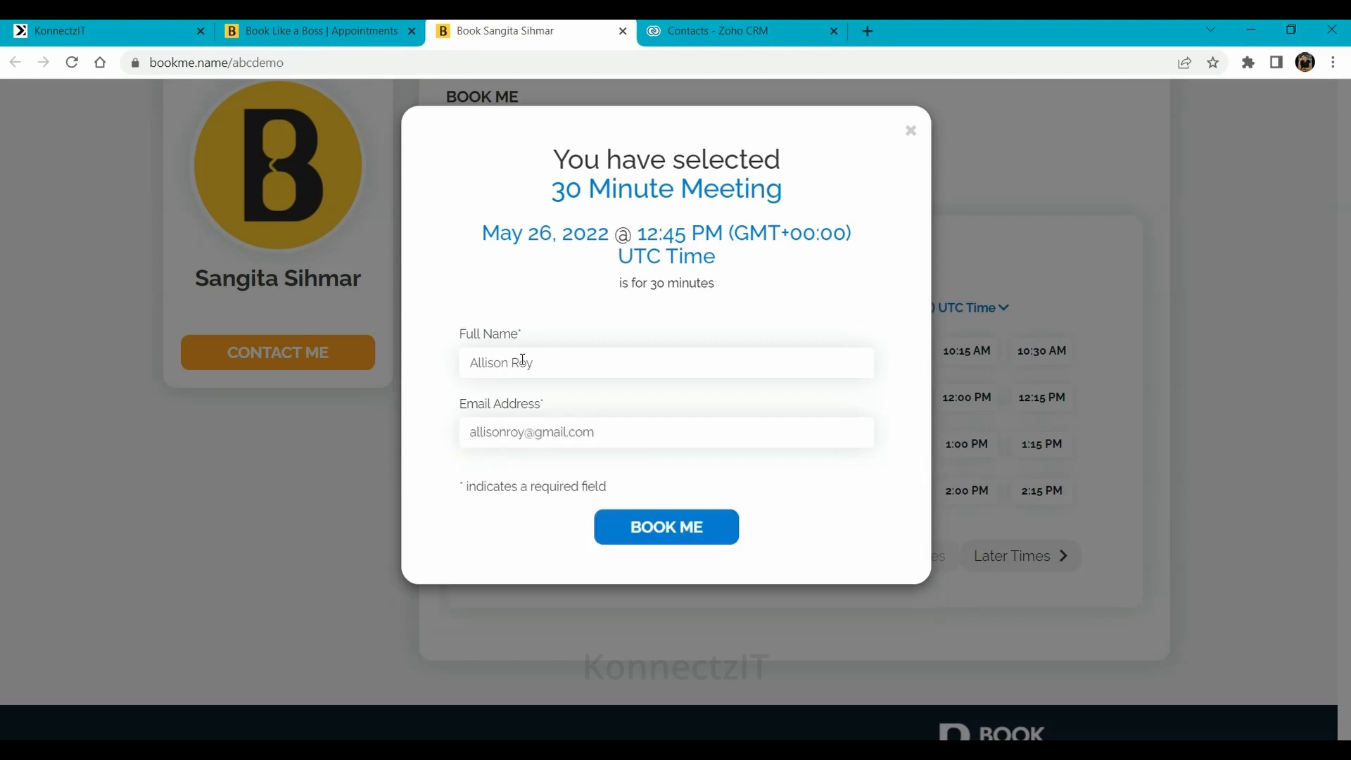
left_click(669, 529)
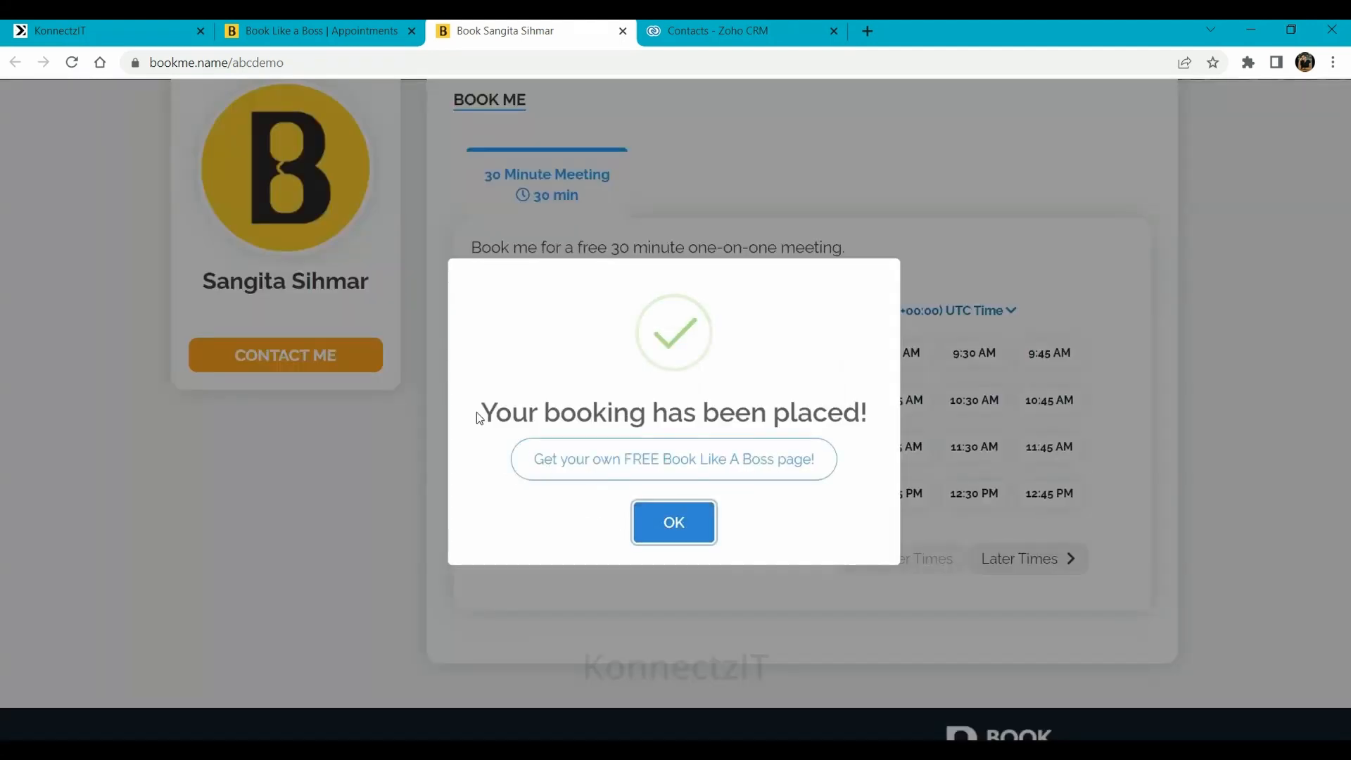
left_click(682, 522)
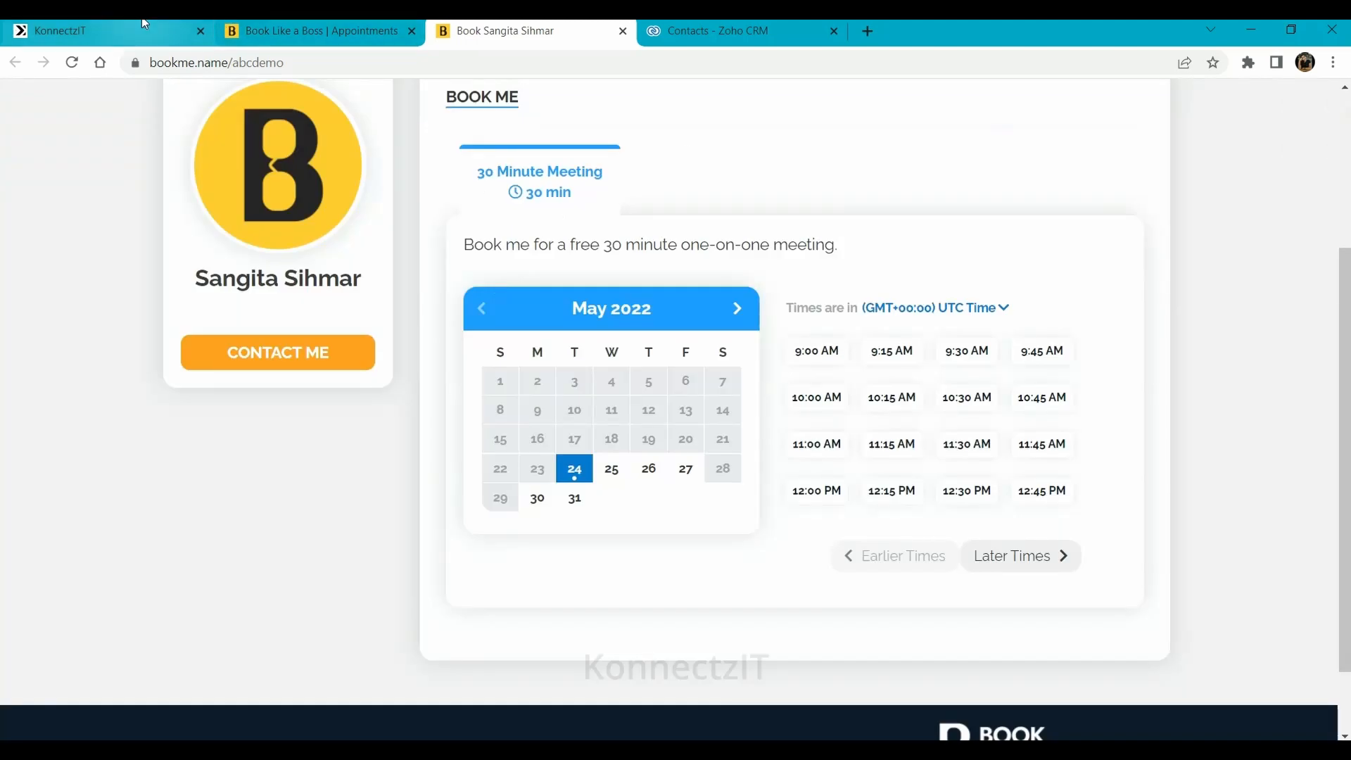
left_click(106, 31)
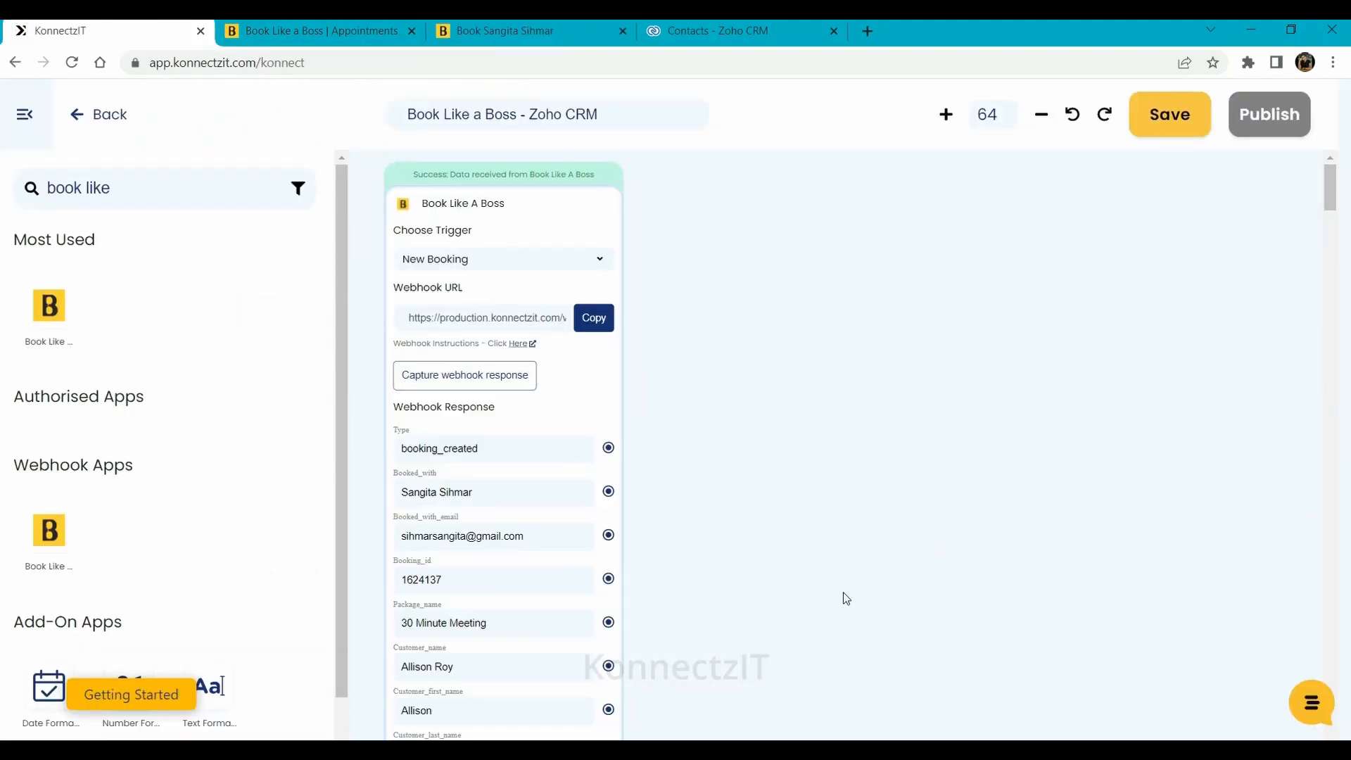
Search 'zoho crm' and add a Zoho CRM step to the workflow canvas
scroll(832, 420, "down", 3)
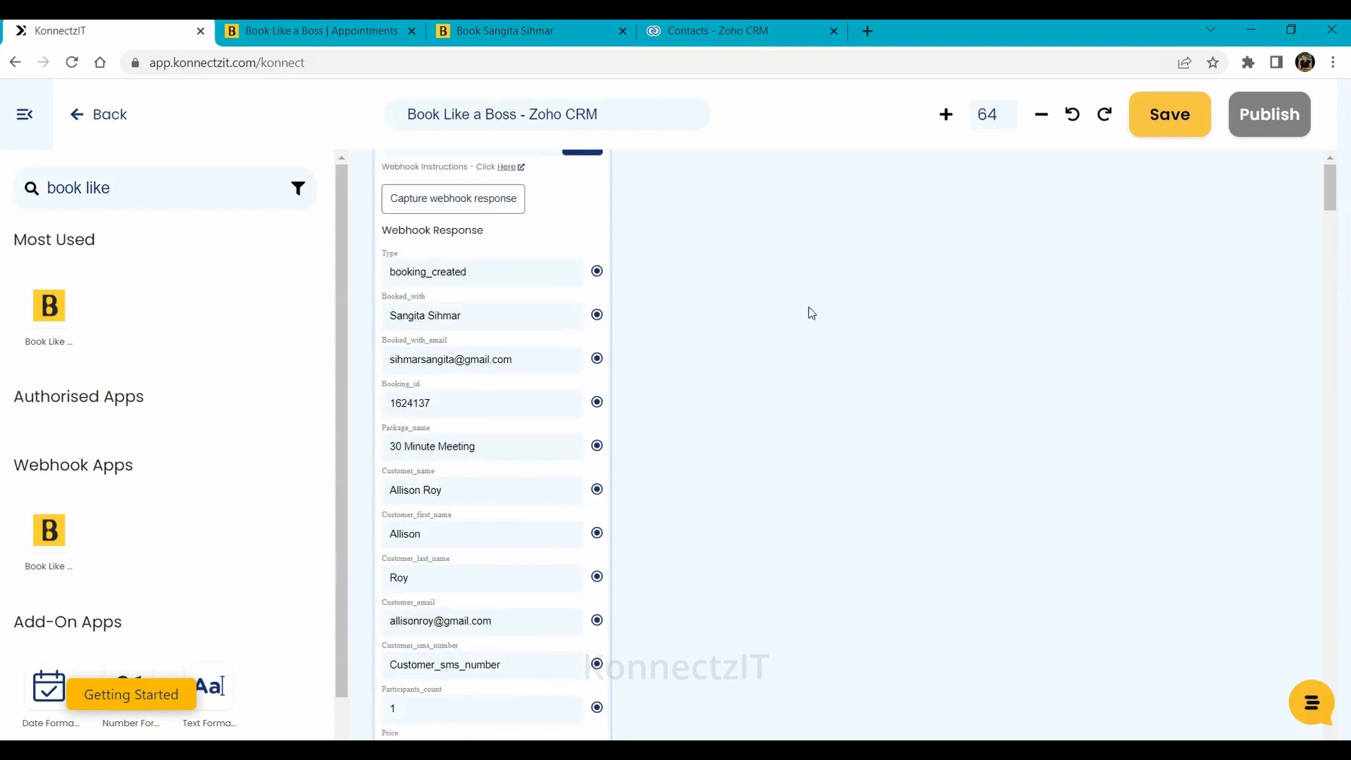
scroll(782, 305, "up", 2)
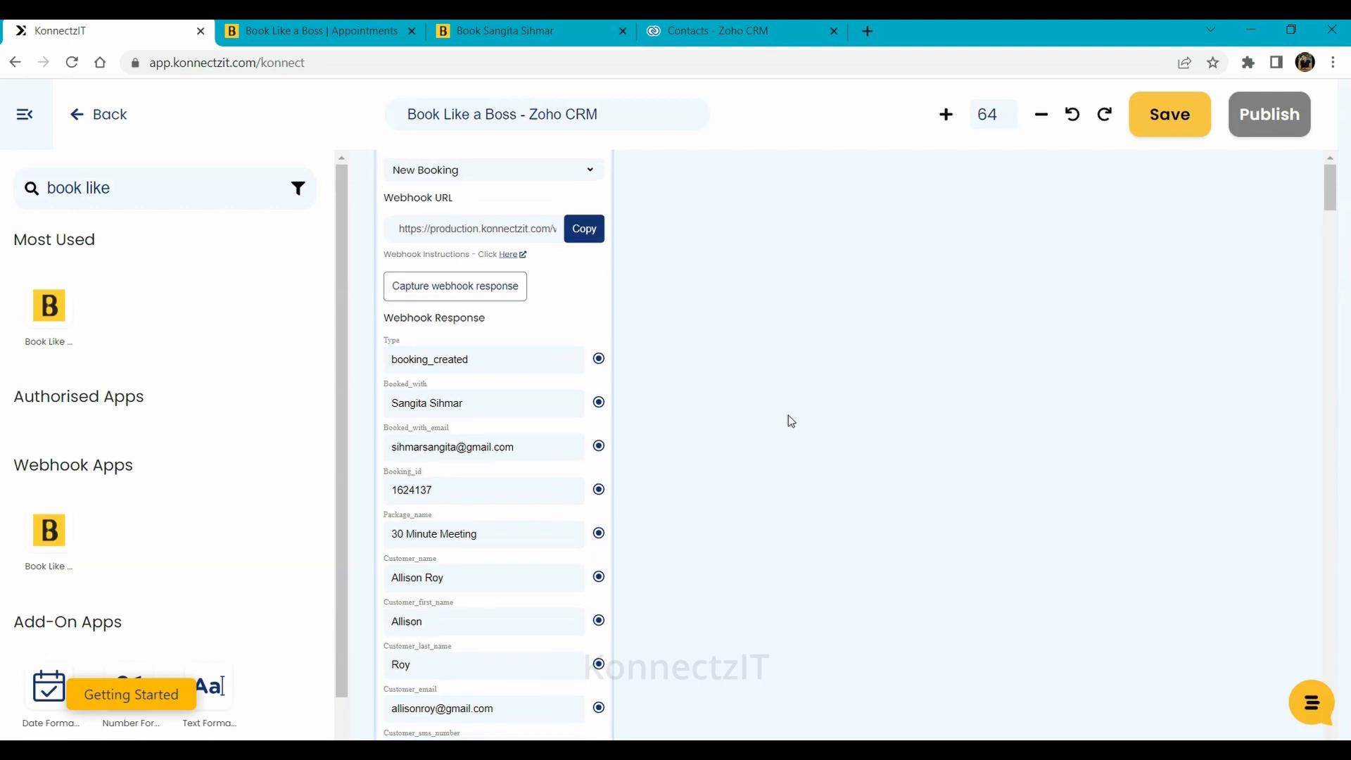
scroll(672, 242, "up", 3)
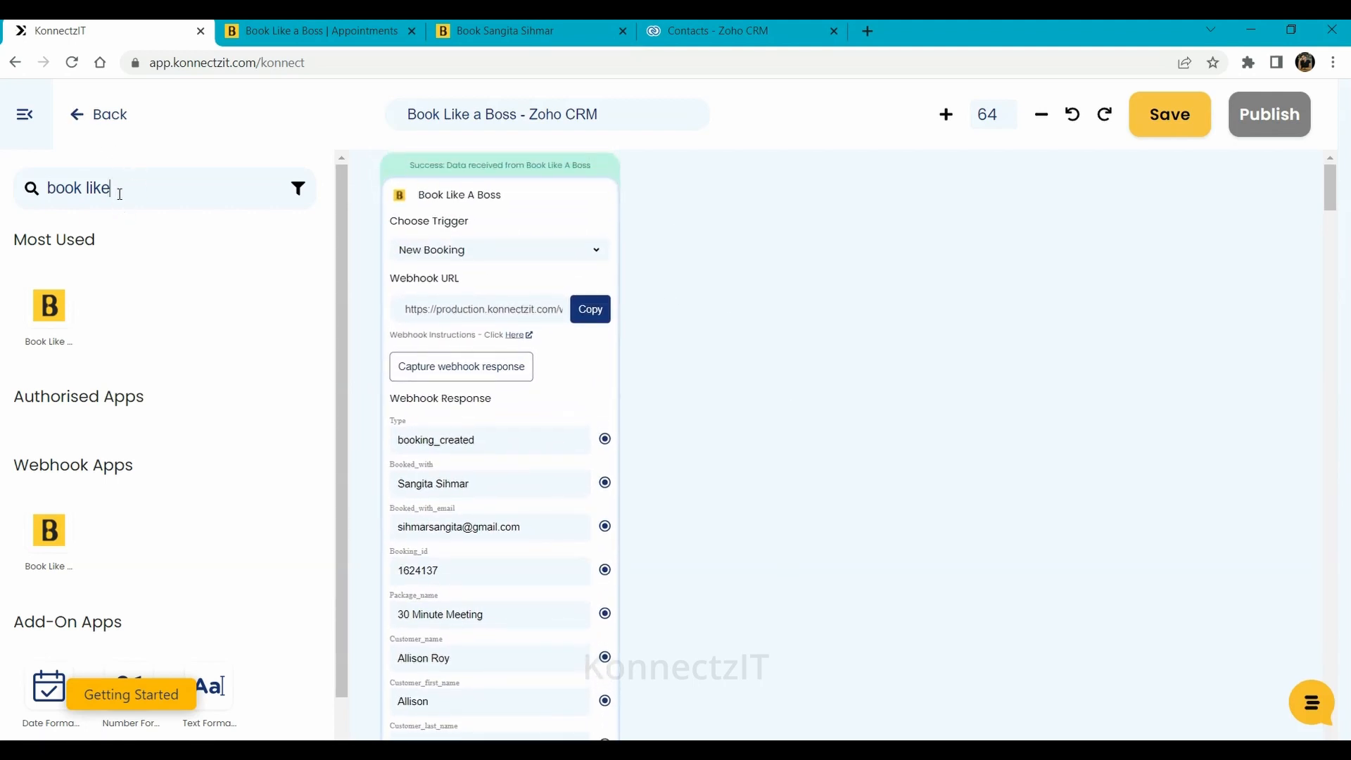
left_click_drag(116, 187, 9, 187)
type("zoho")
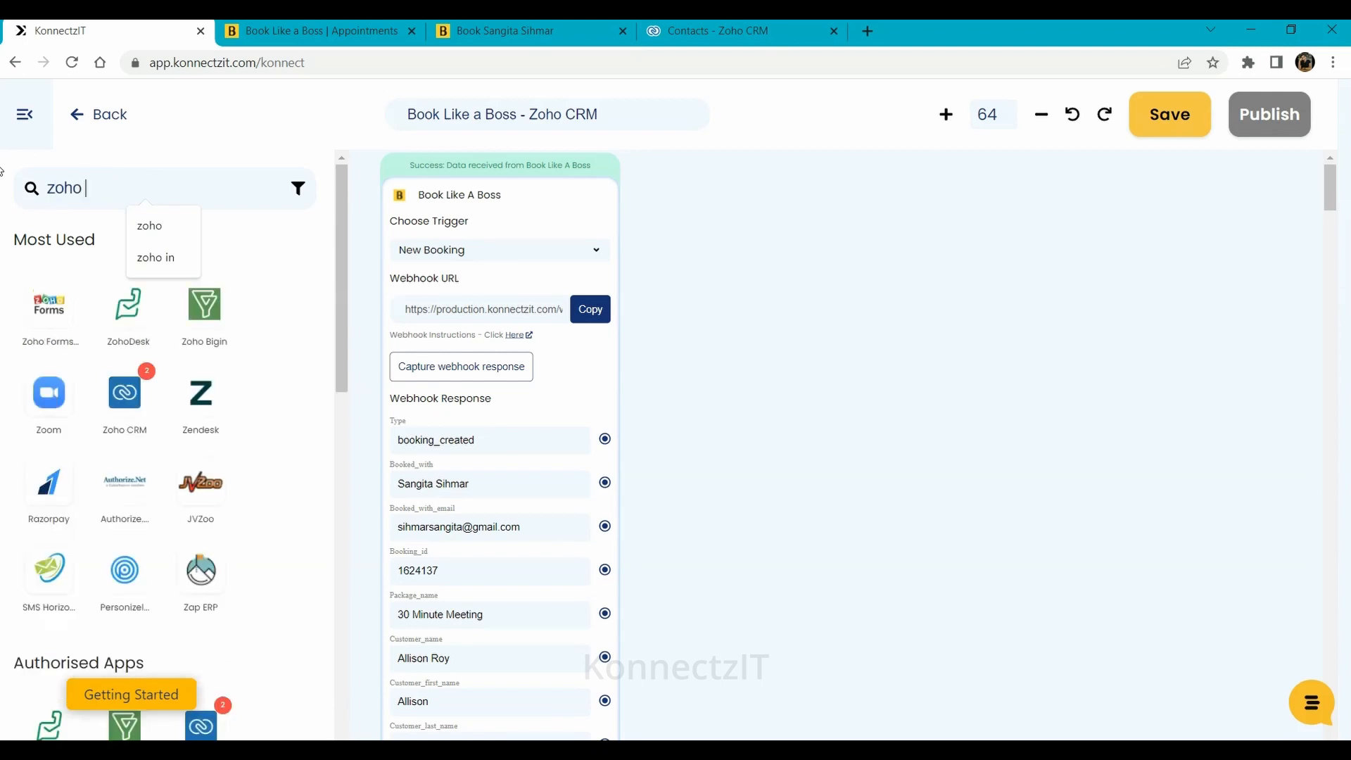
type(" crm")
left_click_drag(37, 320, 699, 304)
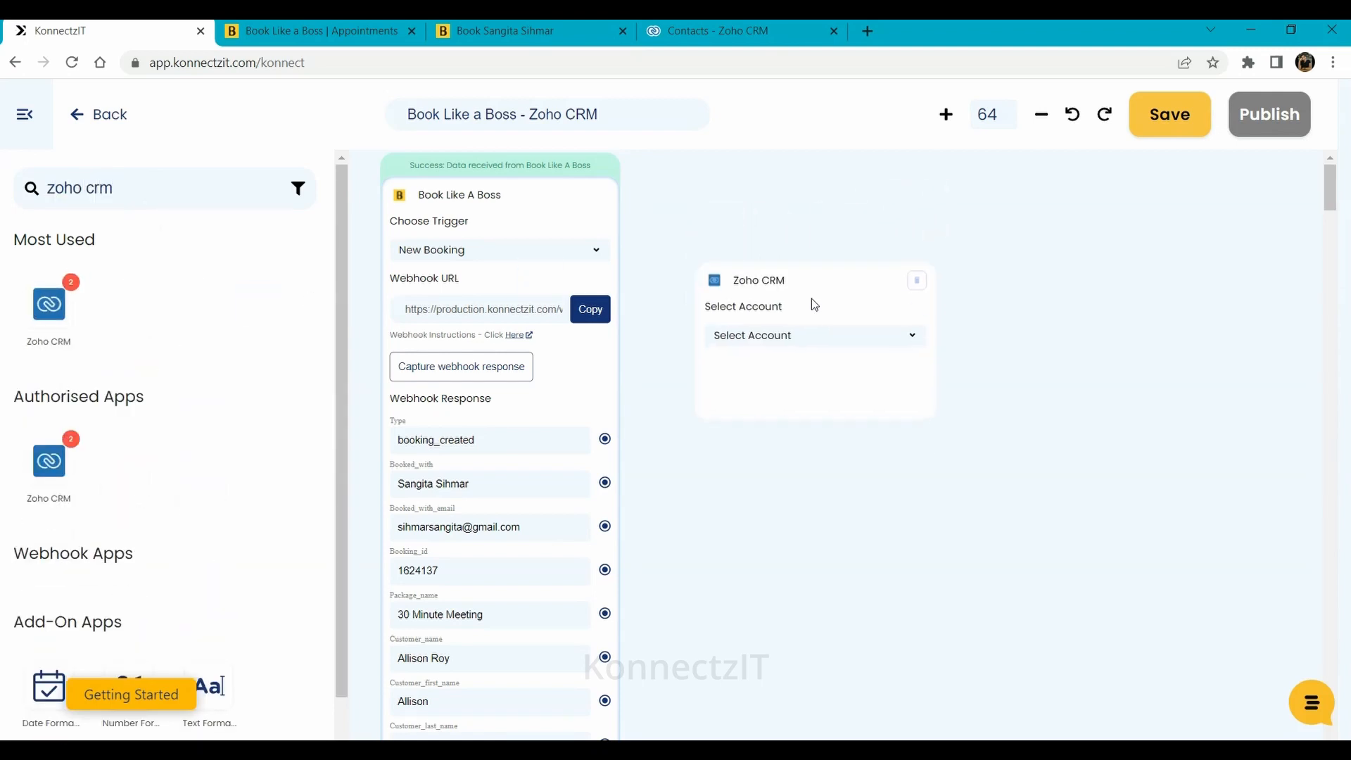
Set the Zoho CRM step to use Zoho CRM Account #1 with the Create Contact action
left_click(796, 333)
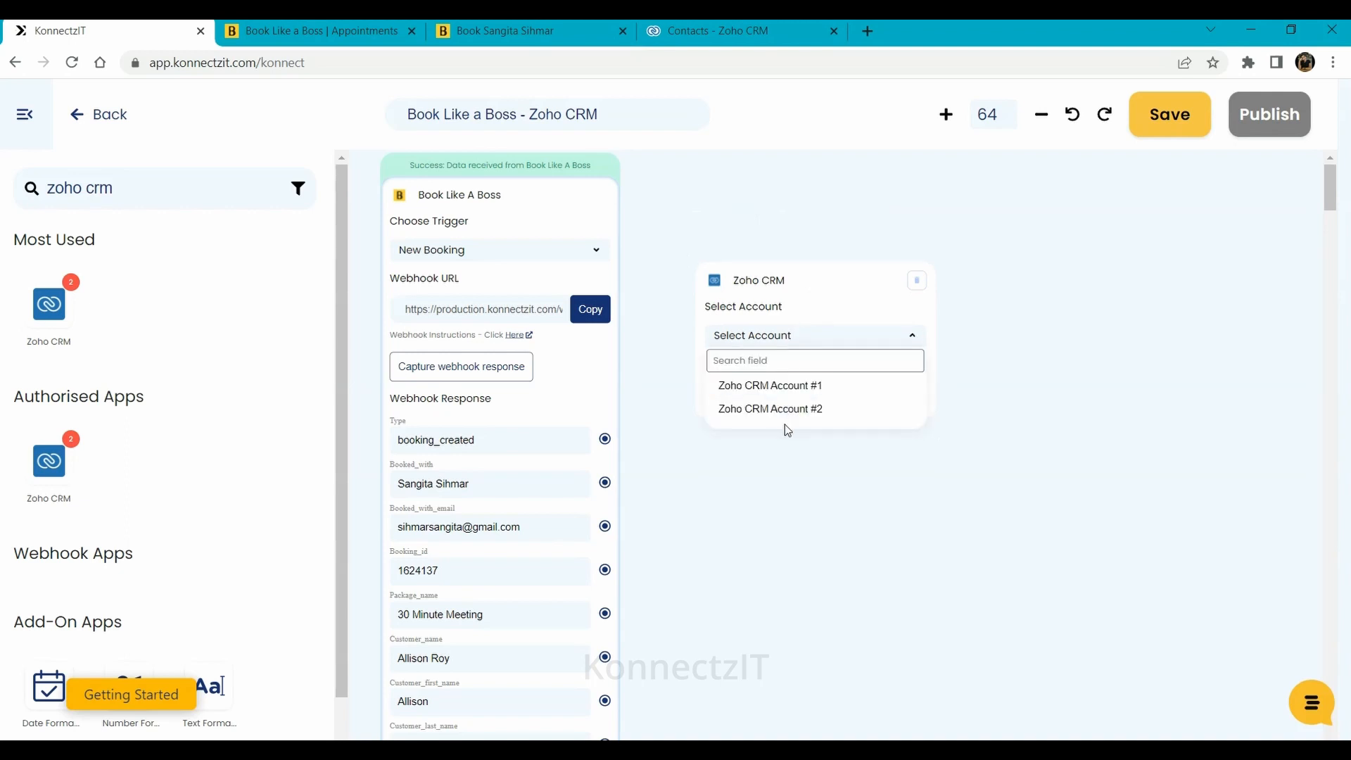
left_click(784, 394)
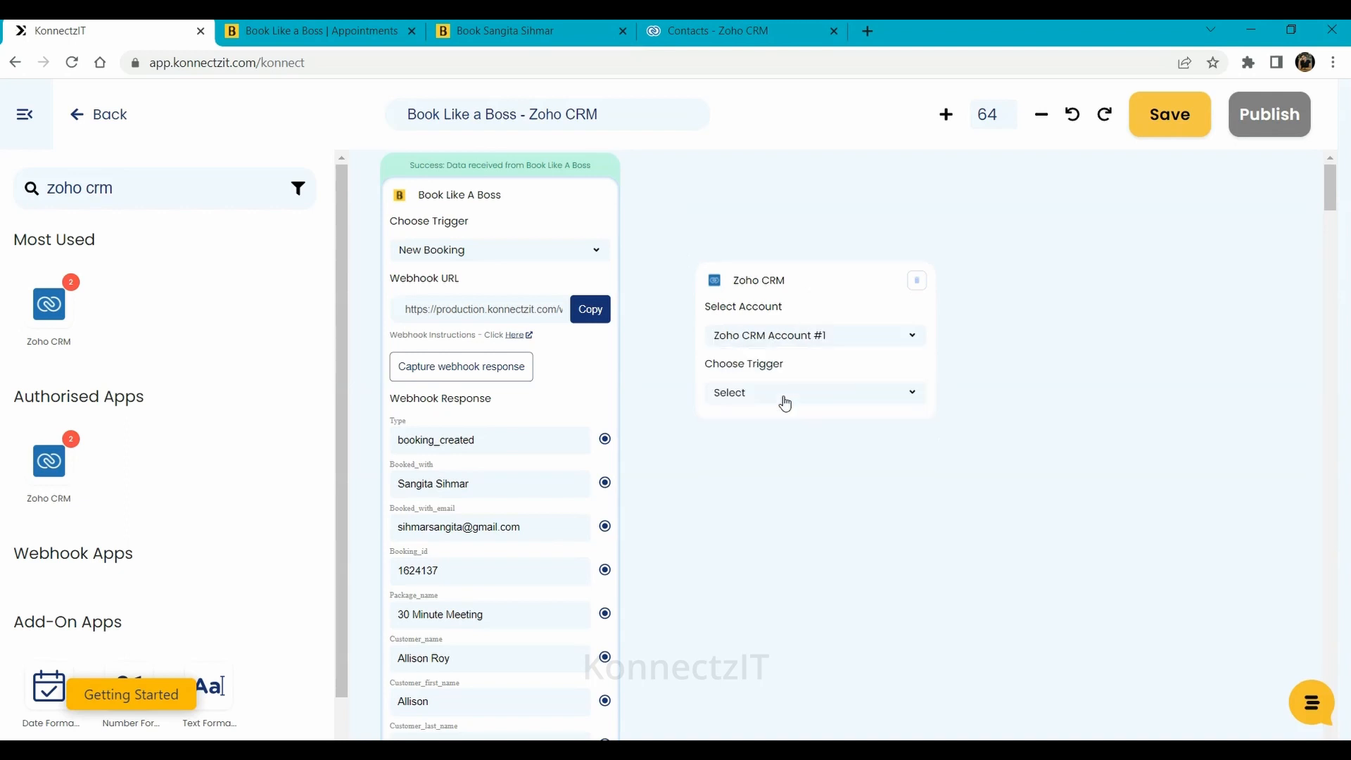
left_click(774, 396)
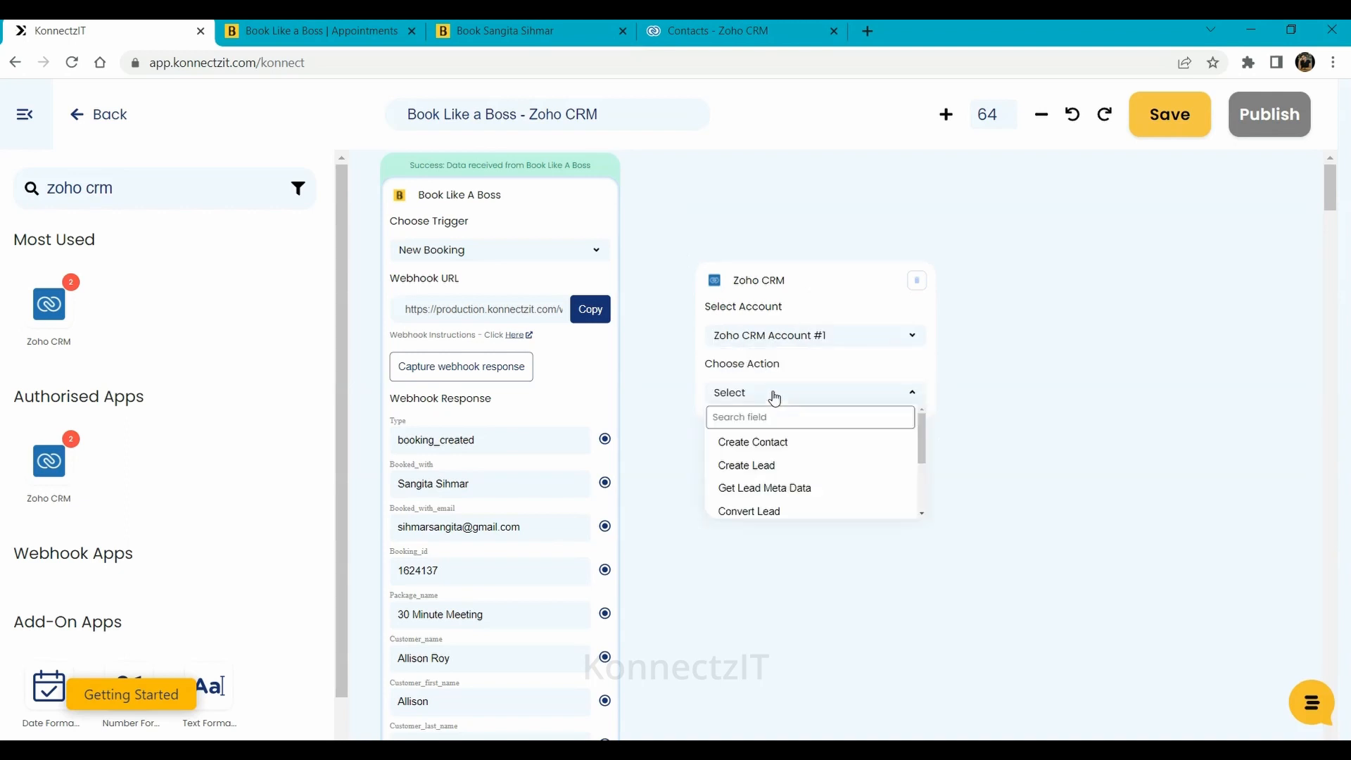
left_click(786, 456)
Link Customer_first_name, Customer_last_name and Customer_email to the contact's First Name, Last Name and Email fields
left_click_drag(1062, 574, 1115, 402)
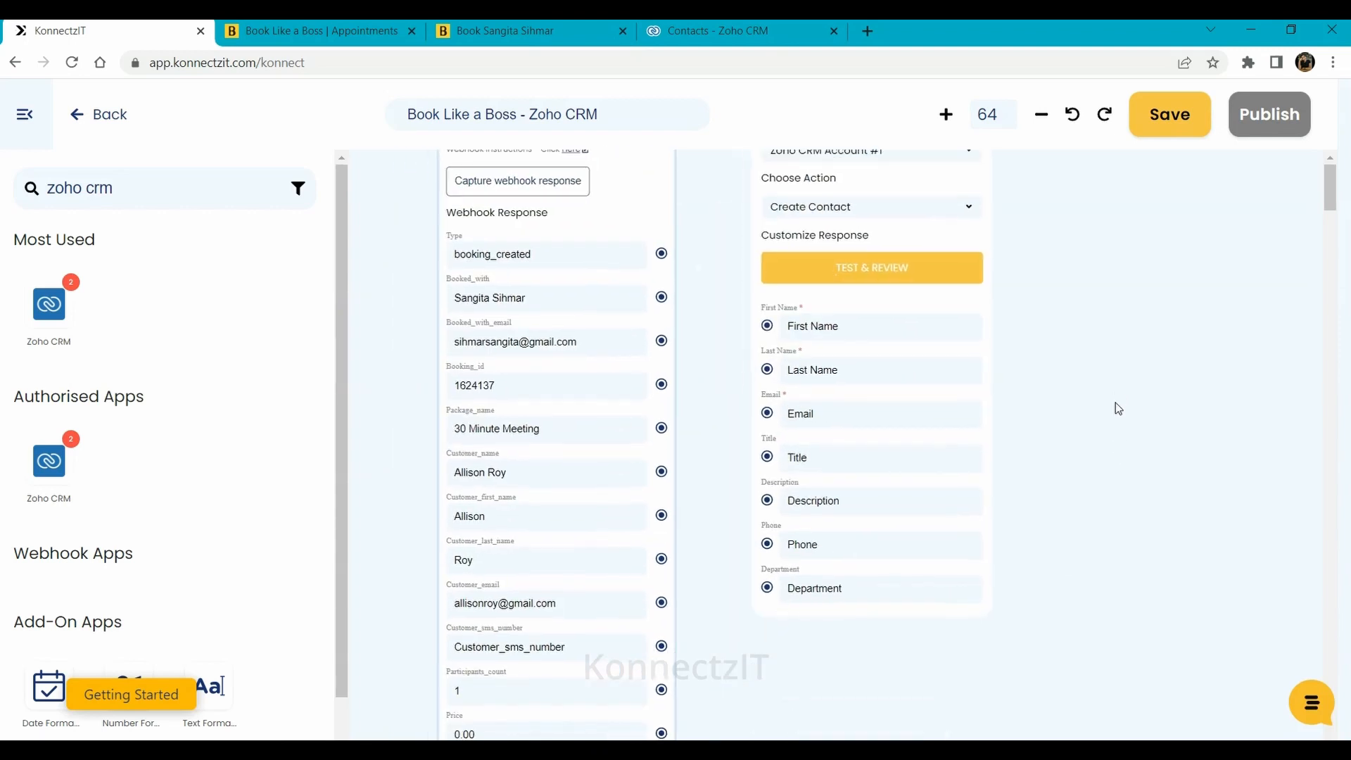
left_click_drag(870, 240, 897, 247)
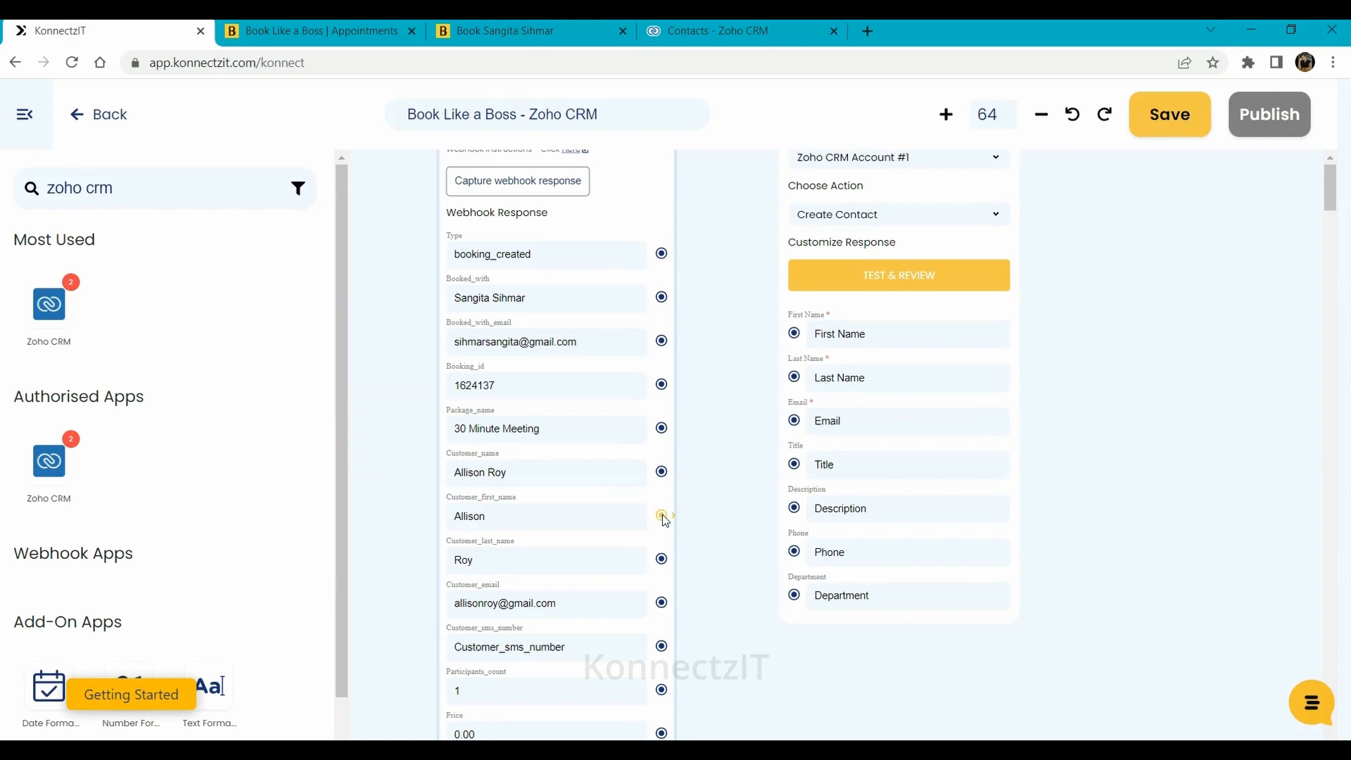
left_click_drag(661, 515, 795, 333)
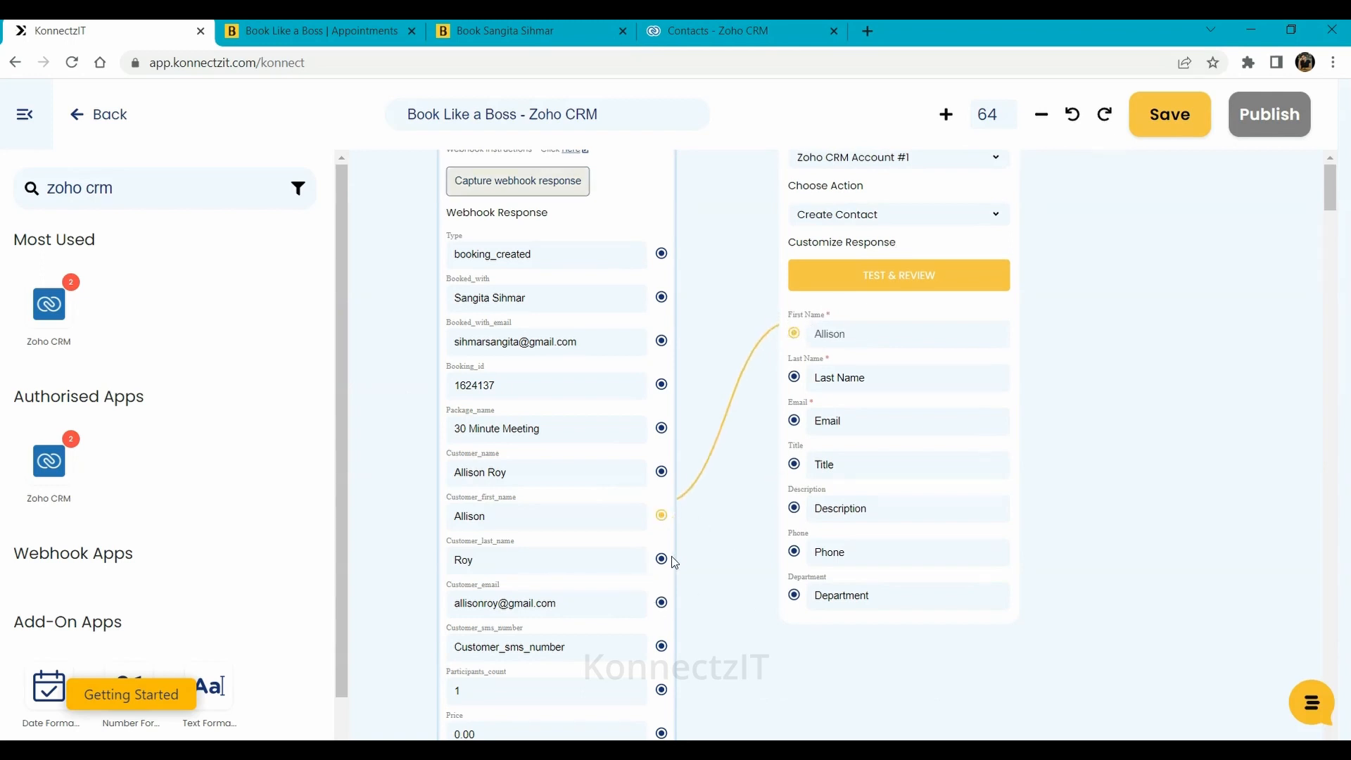
left_click_drag(662, 559, 795, 378)
left_click_drag(661, 603, 799, 424)
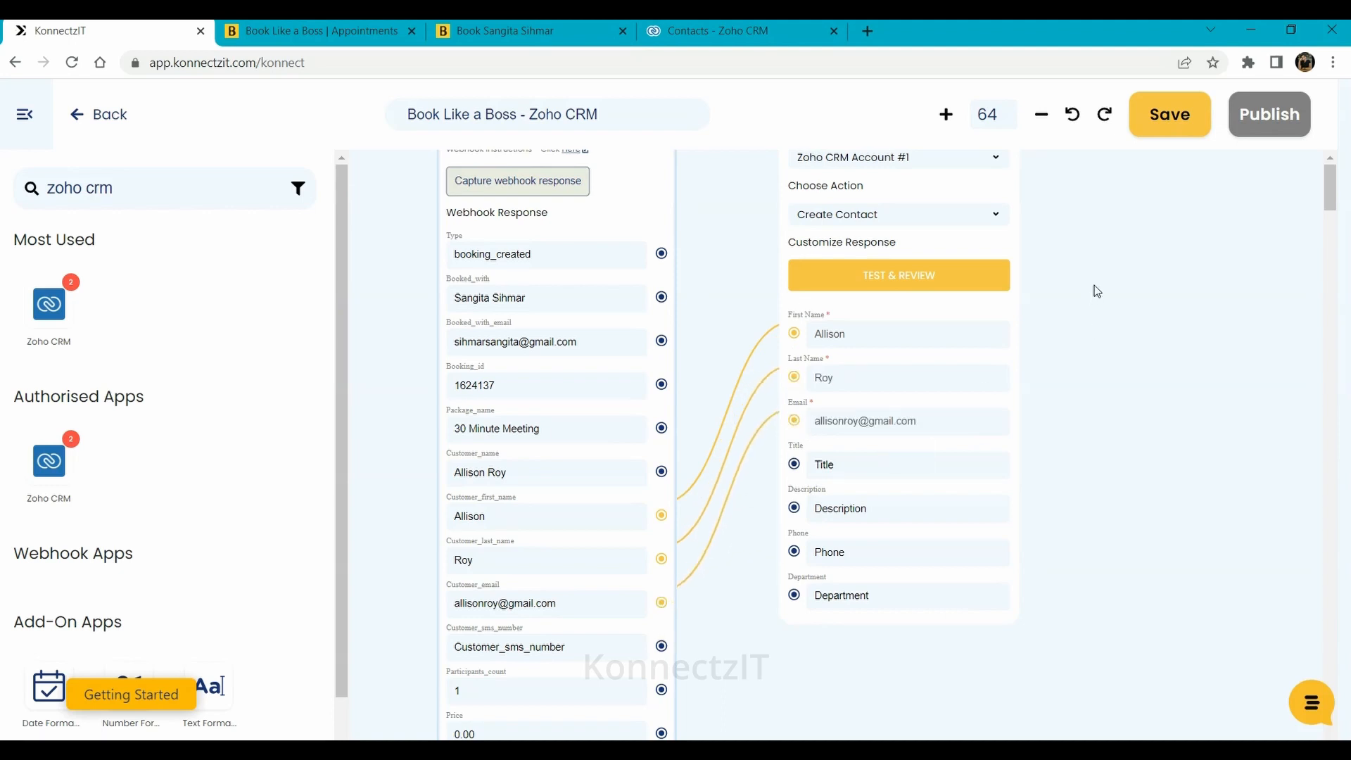
left_click_drag(1087, 232, 1042, 437)
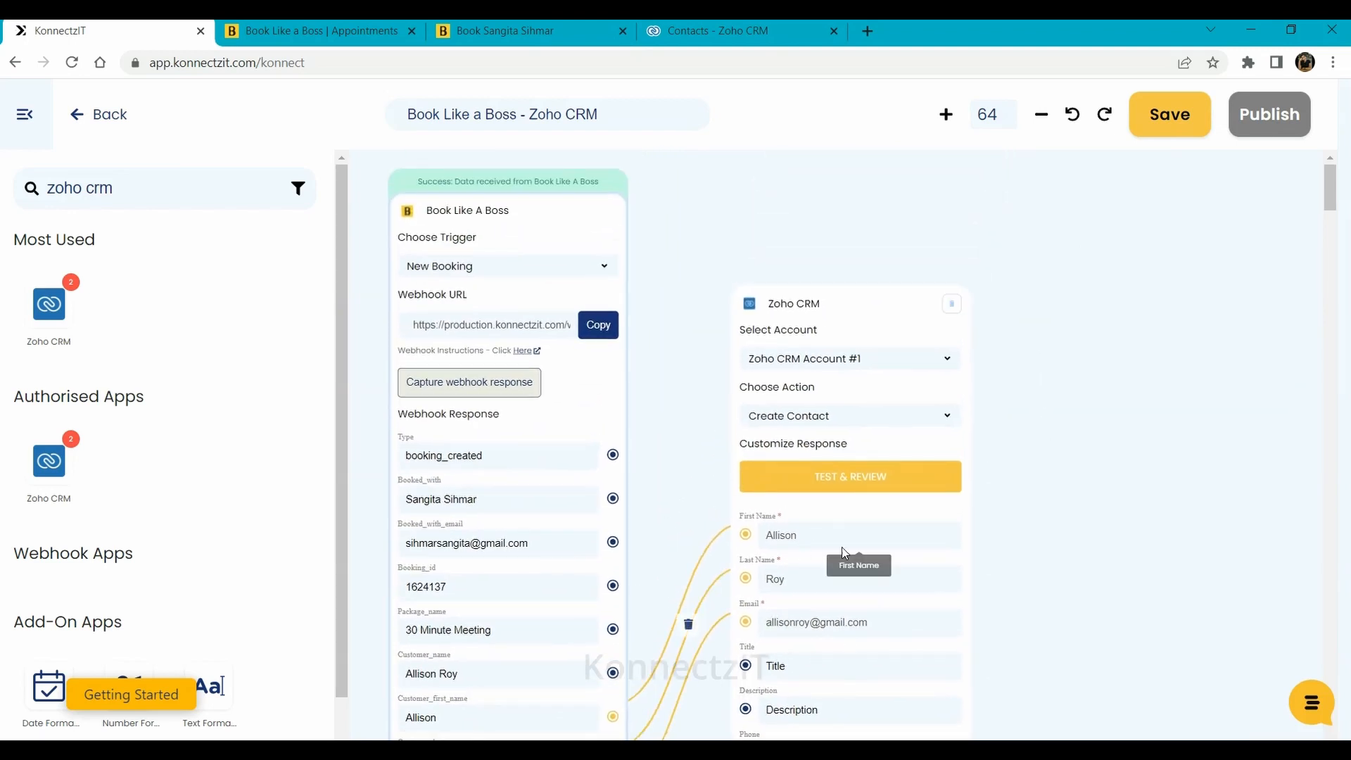
Send test contact data to Zoho CRM, publish the konnect and dismiss the success message
left_click(826, 485)
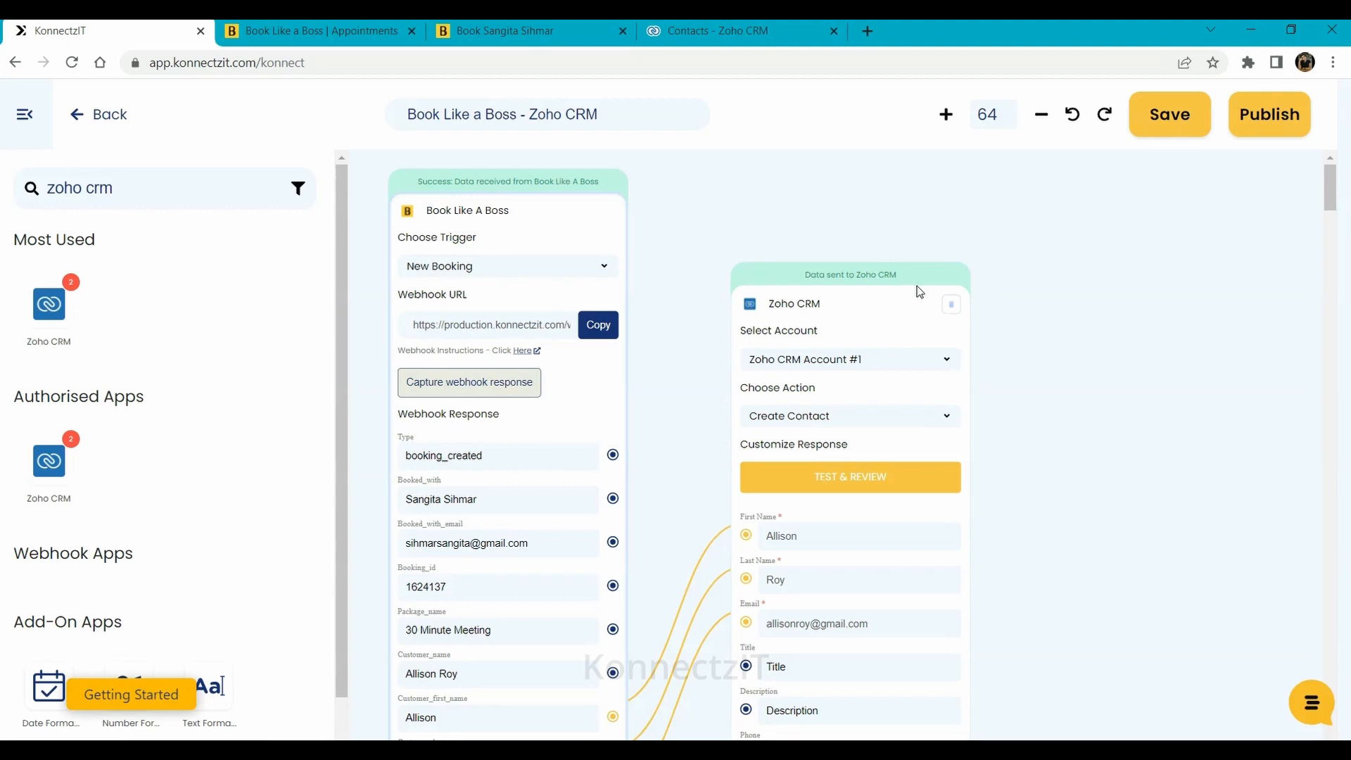
left_click(1272, 116)
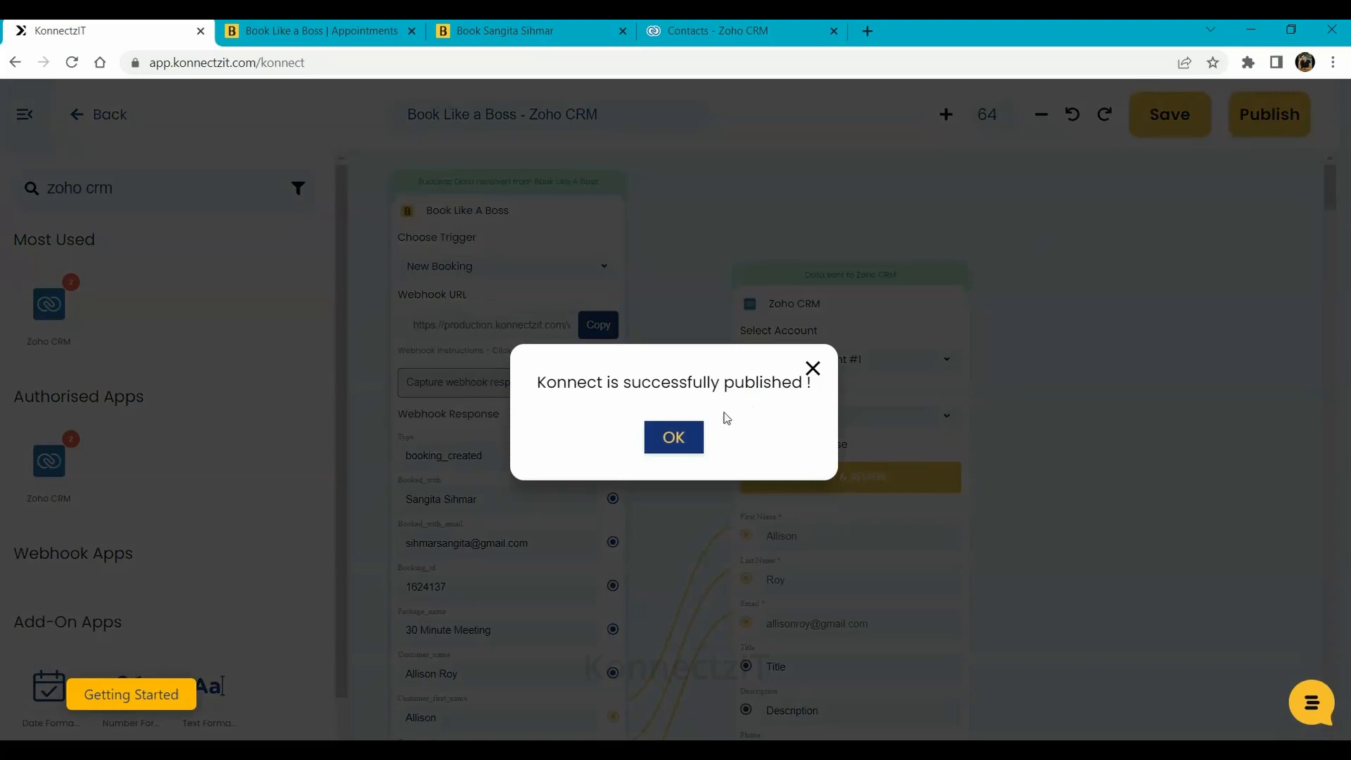
left_click(662, 439)
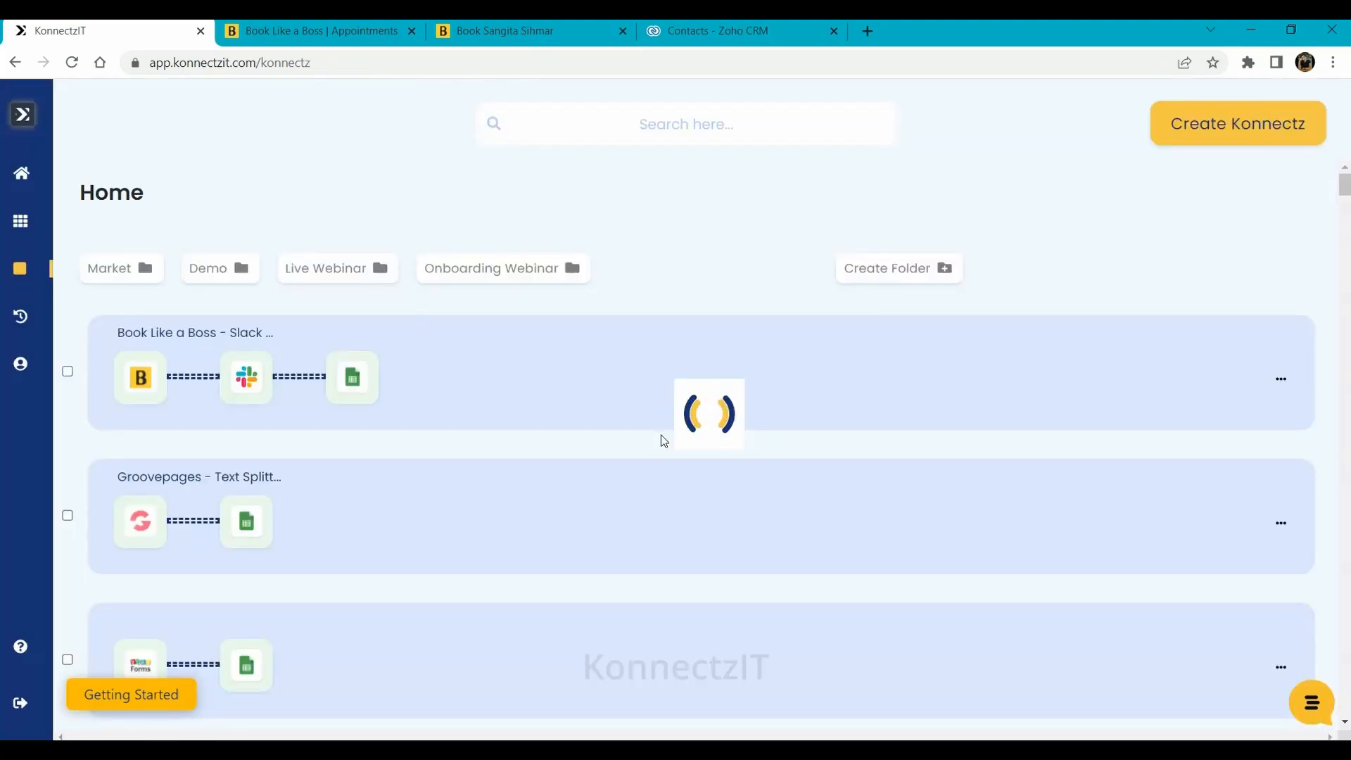
Reopen the Book Like a Boss - Zoho CRM konnect in the editor and view the Zoho CRM contacts
left_click(624, 384)
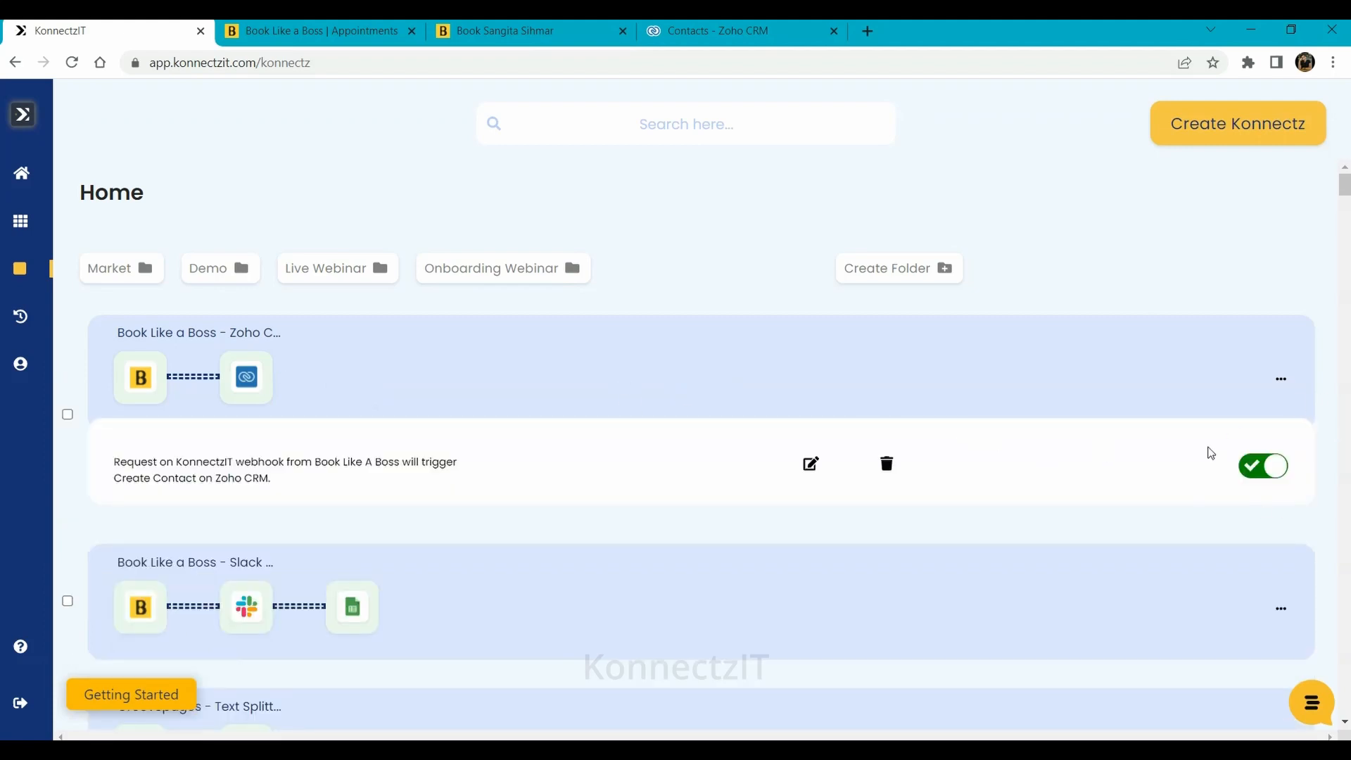
left_click(811, 464)
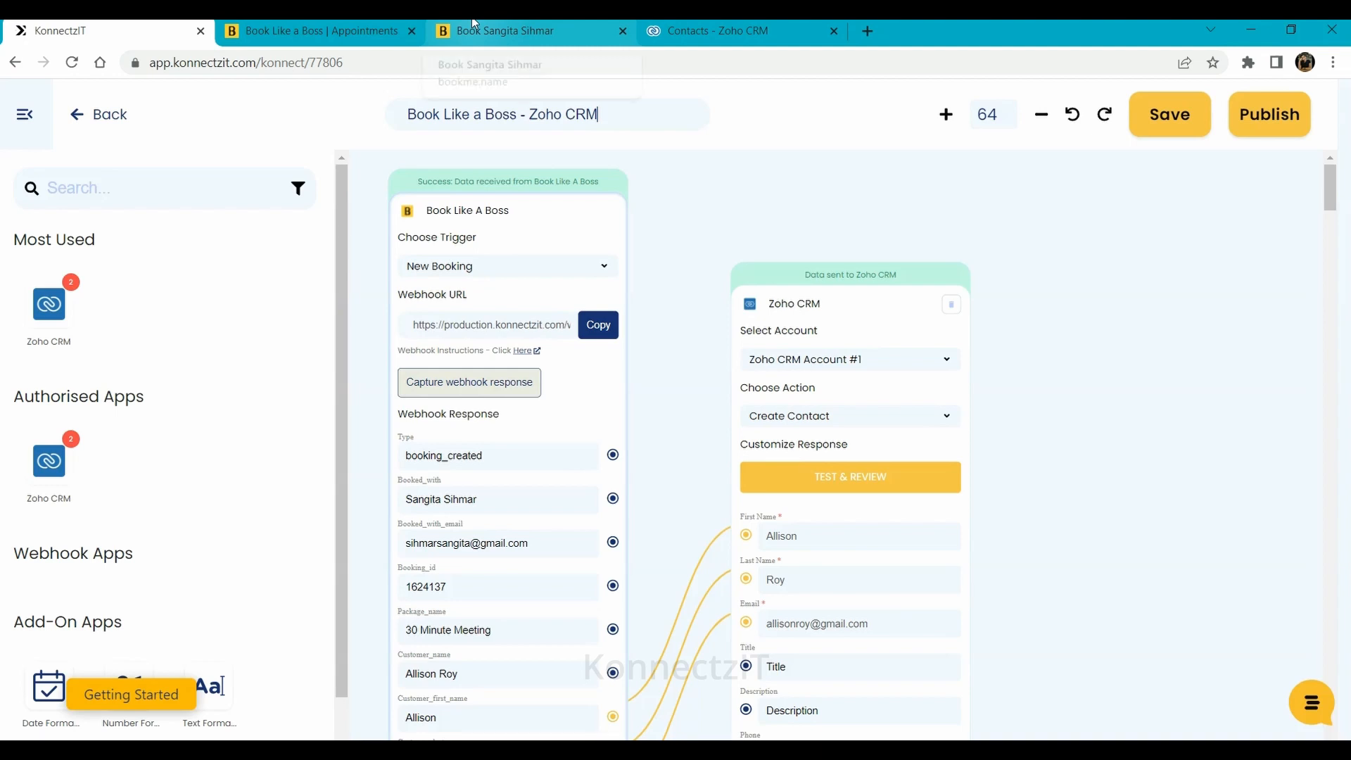
left_click(690, 24)
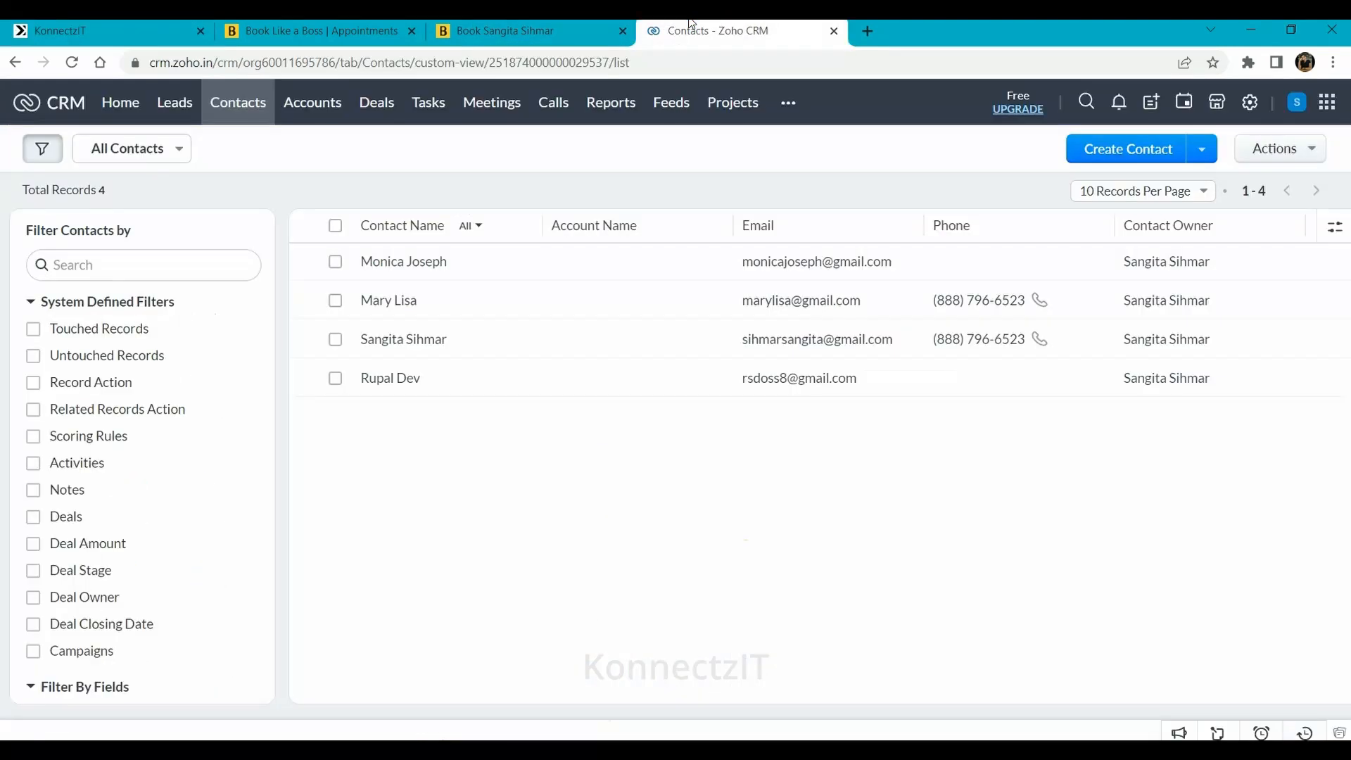
Reload the Zoho CRM contacts to verify the booked customer appears as the fifth record
left_click(72, 63)
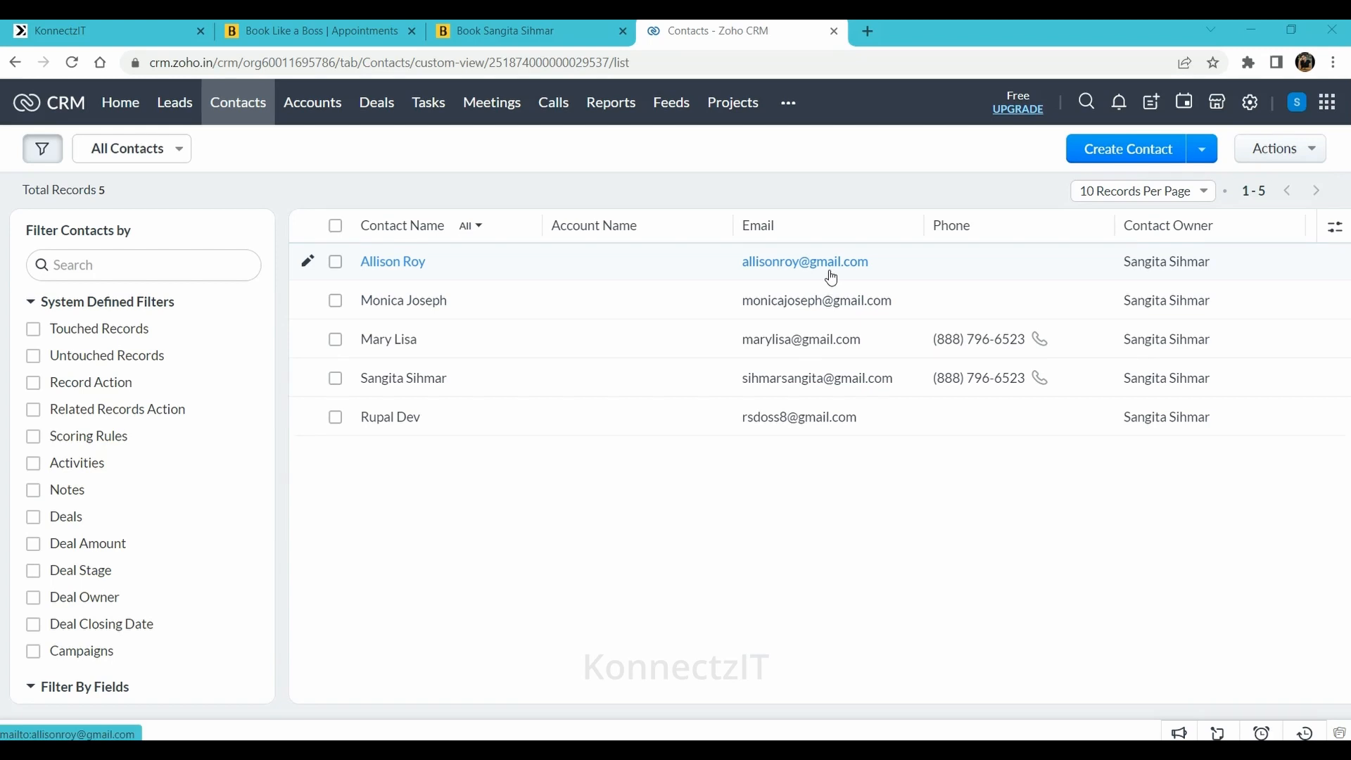
left_click(317, 30)
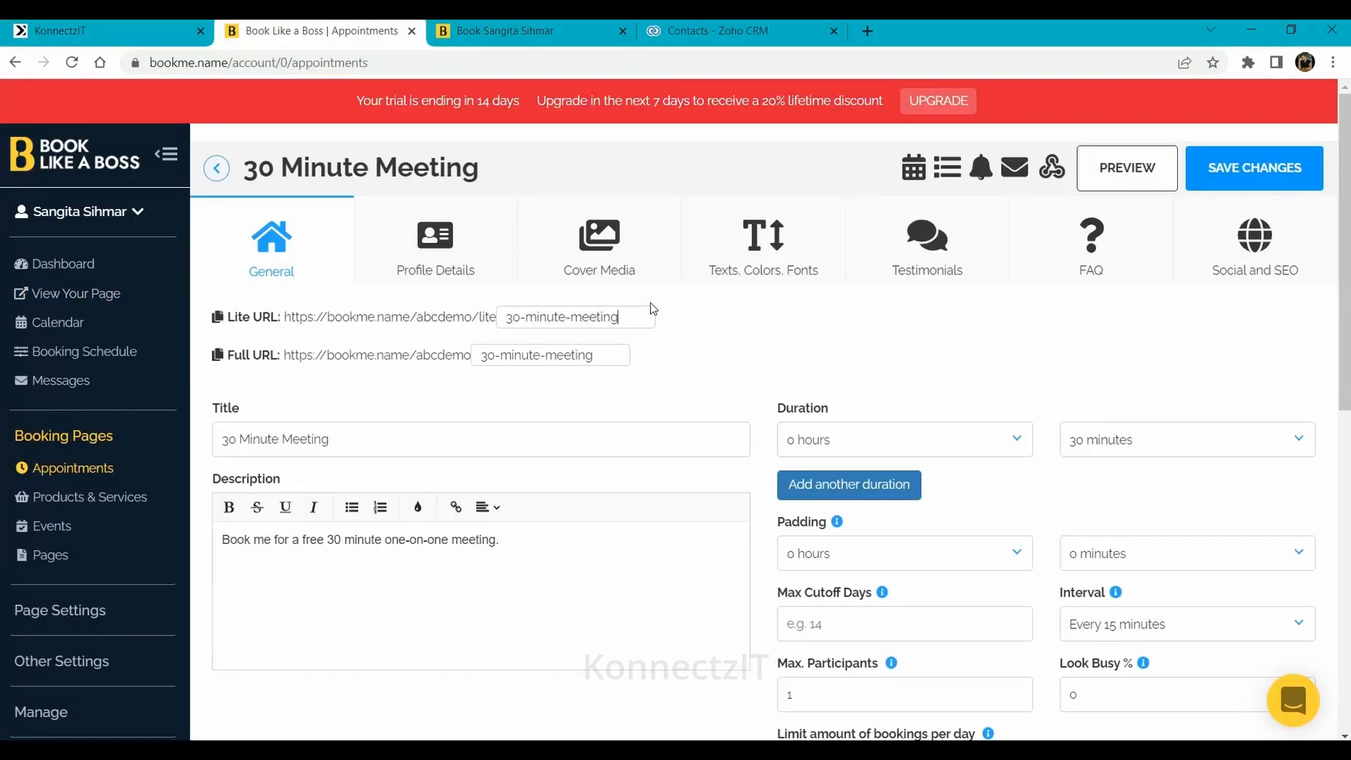
Book a 30 Minute Meeting for May 27 at 11:45 AM with the new customer's full name and e-mail
left_click(567, 28)
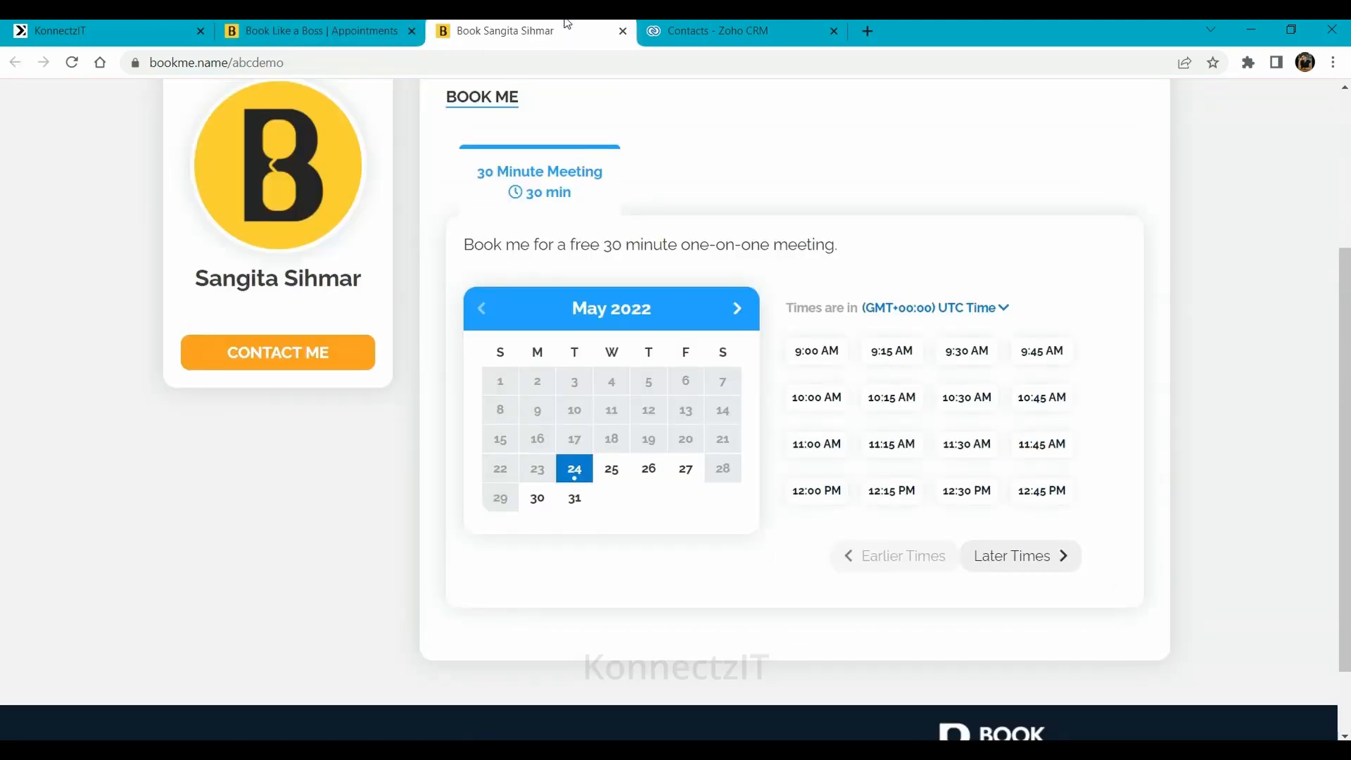
left_click(681, 478)
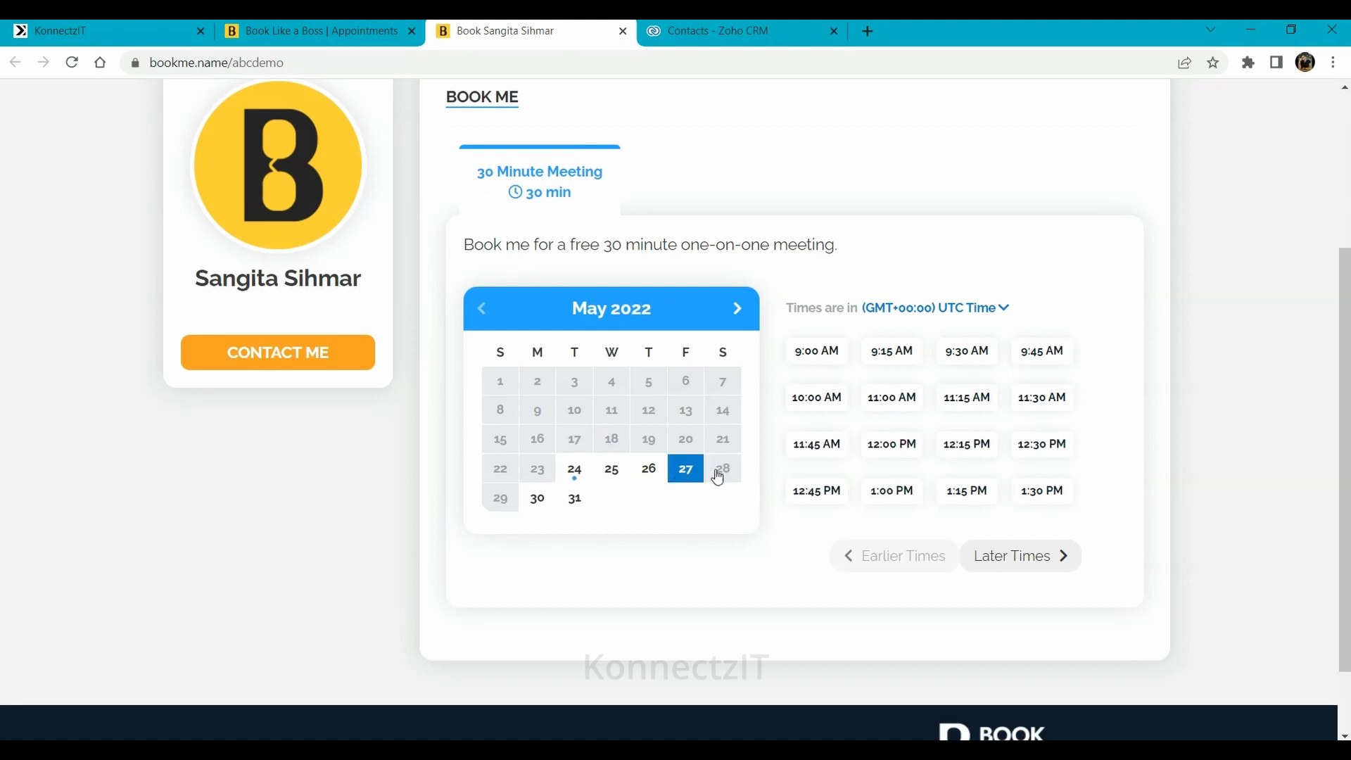
left_click(820, 454)
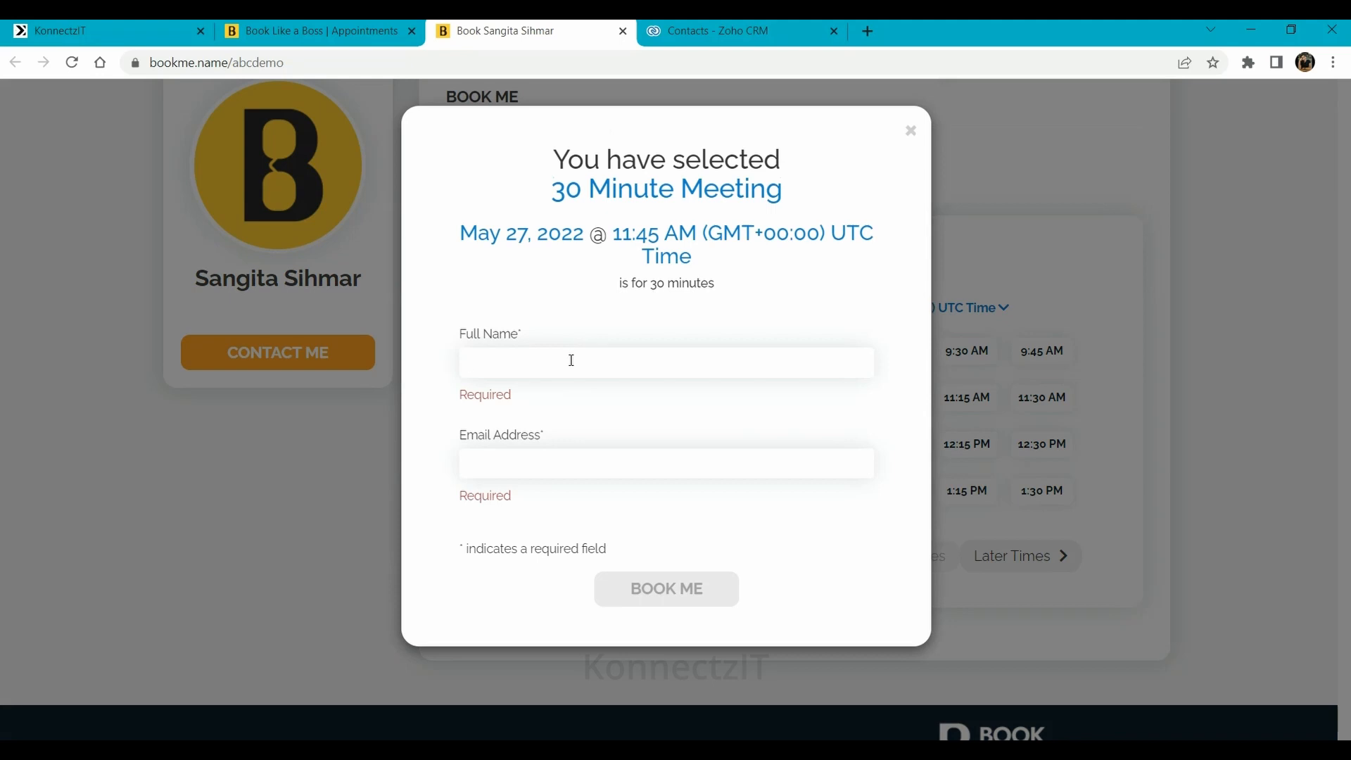
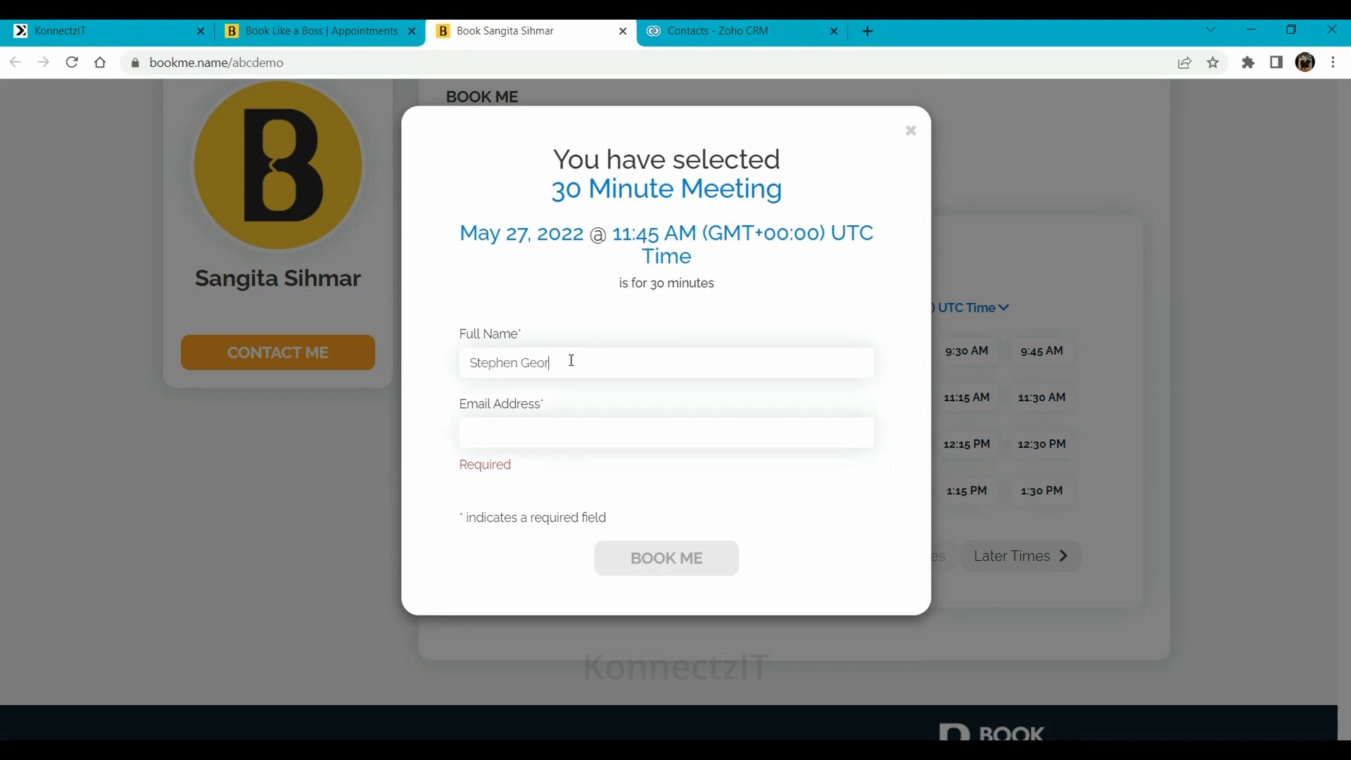
key("Tab")
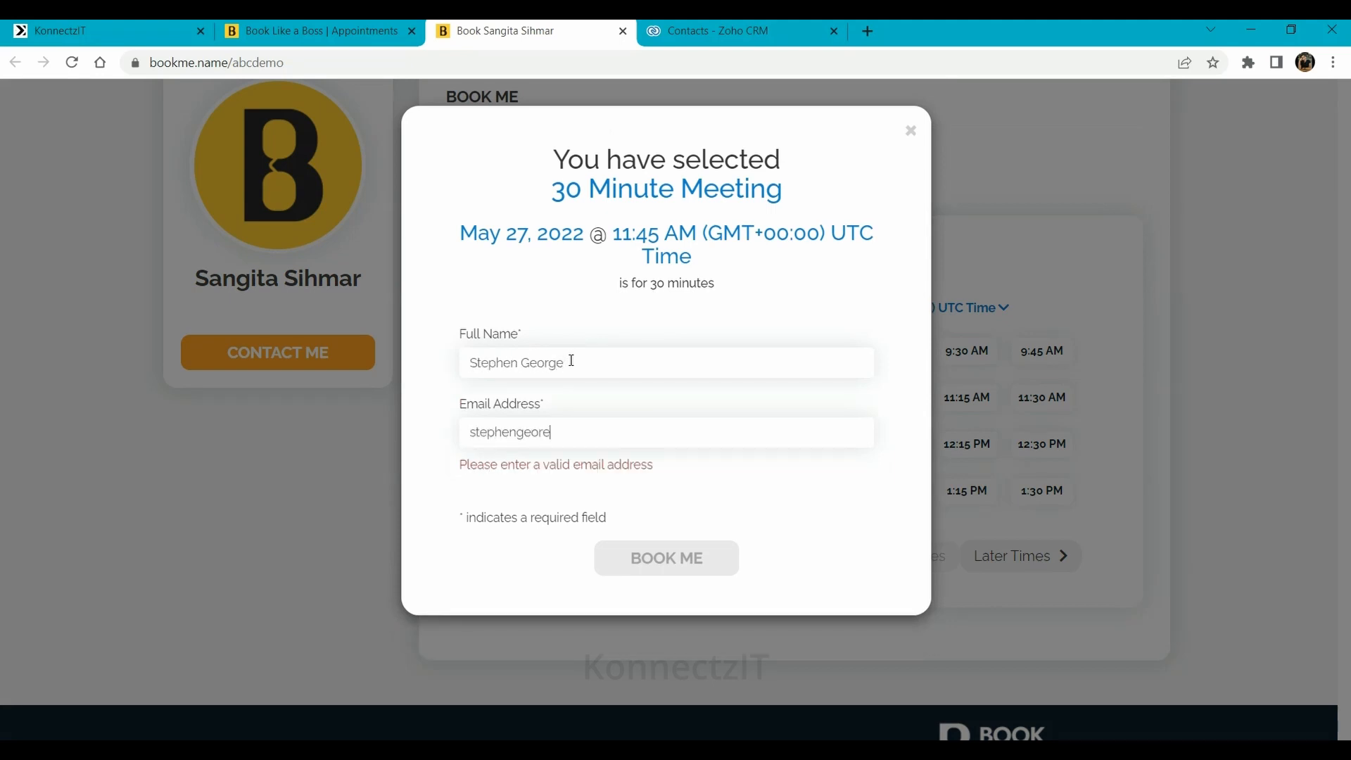
left_click(665, 524)
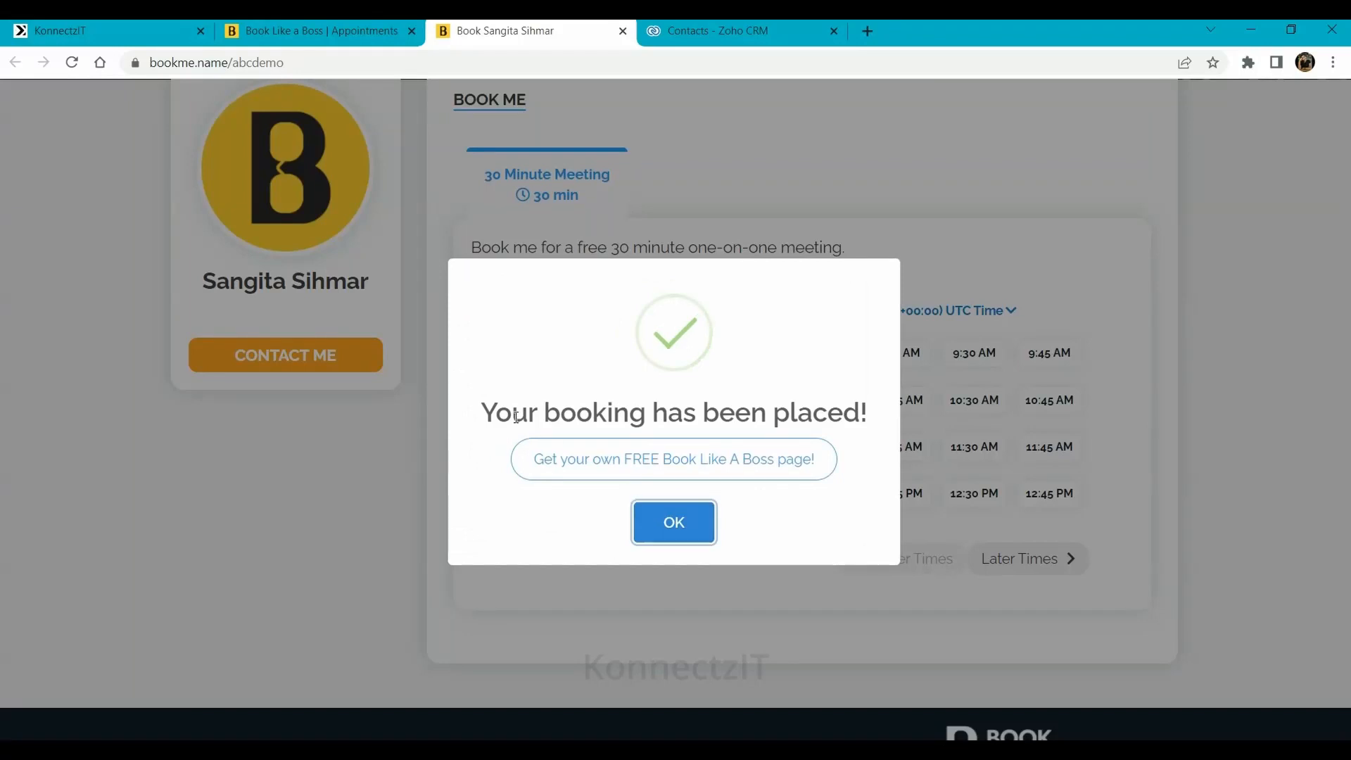
left_click(667, 531)
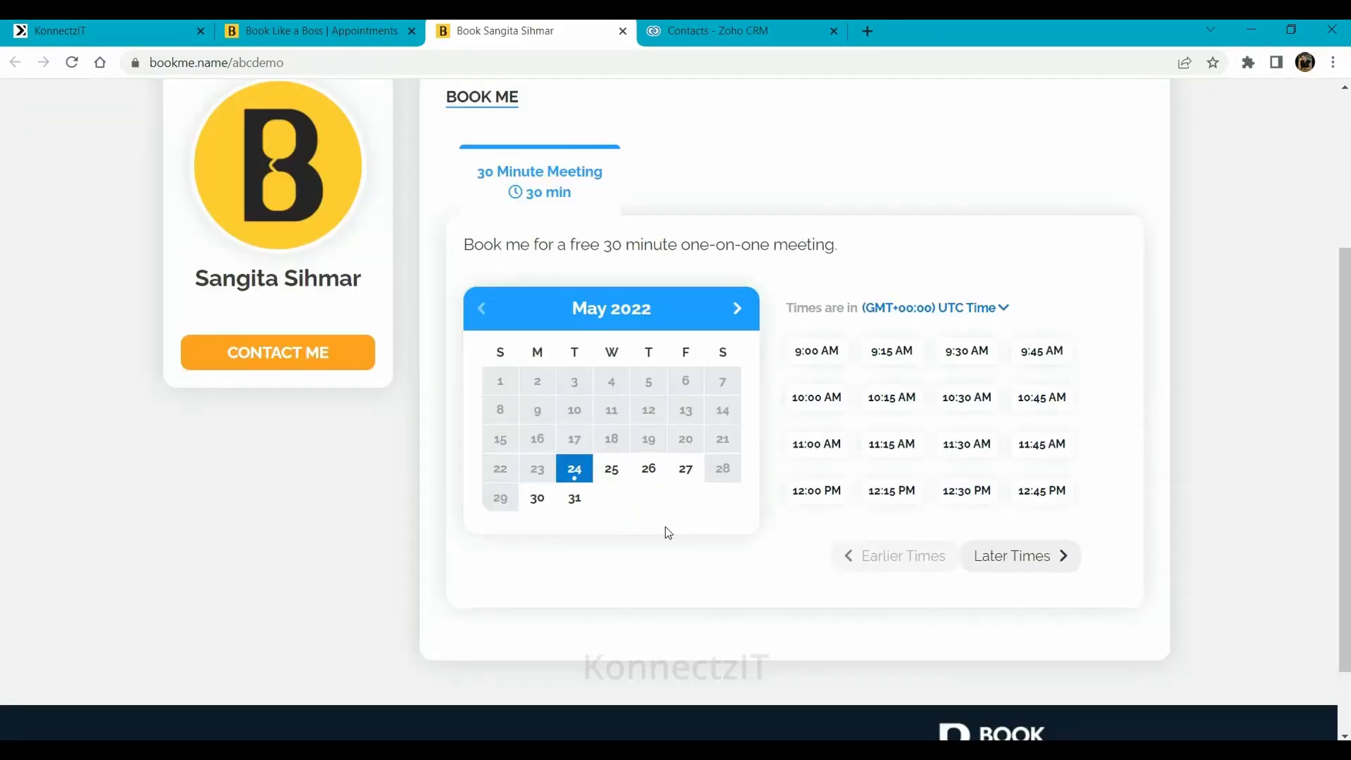
Reload the Zoho CRM contacts to verify the second booking's customer appears as the sixth record
left_click(129, 23)
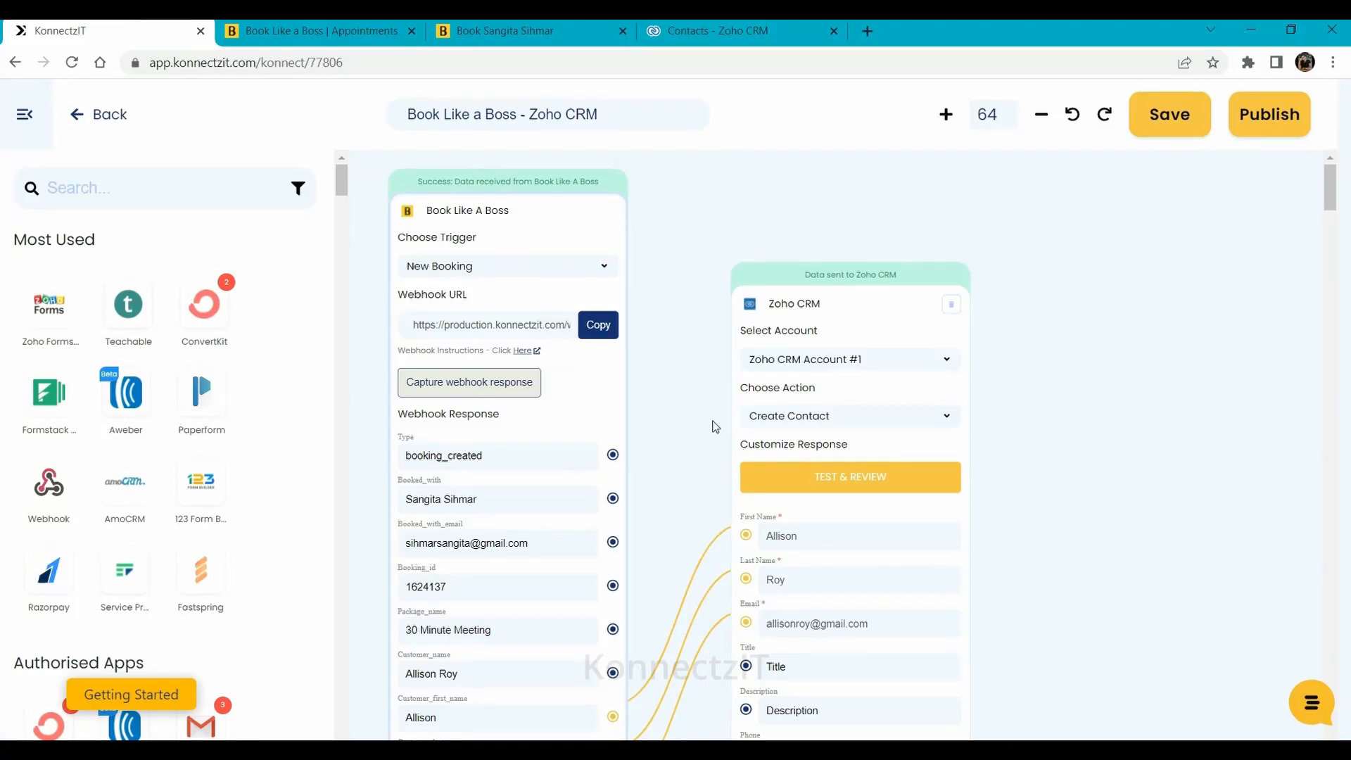
left_click(707, 27)
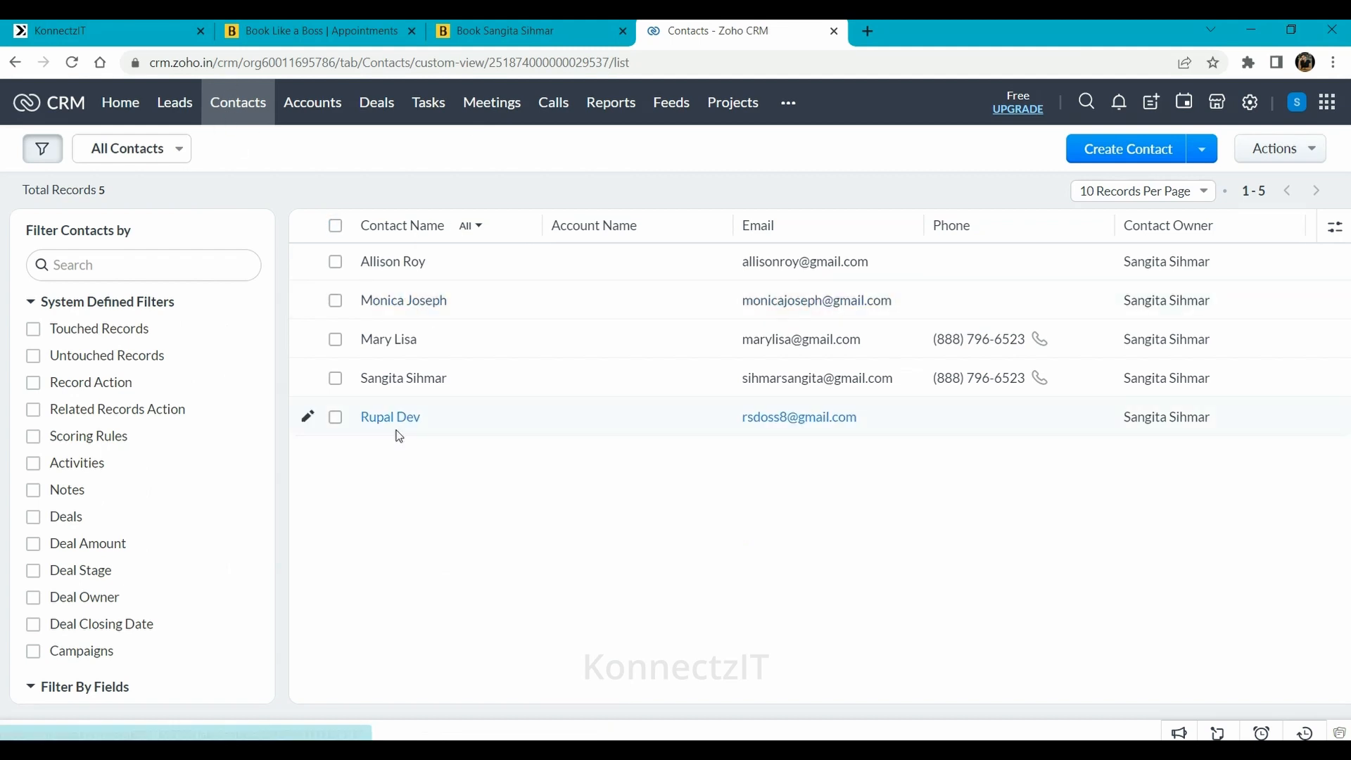
left_click(71, 63)
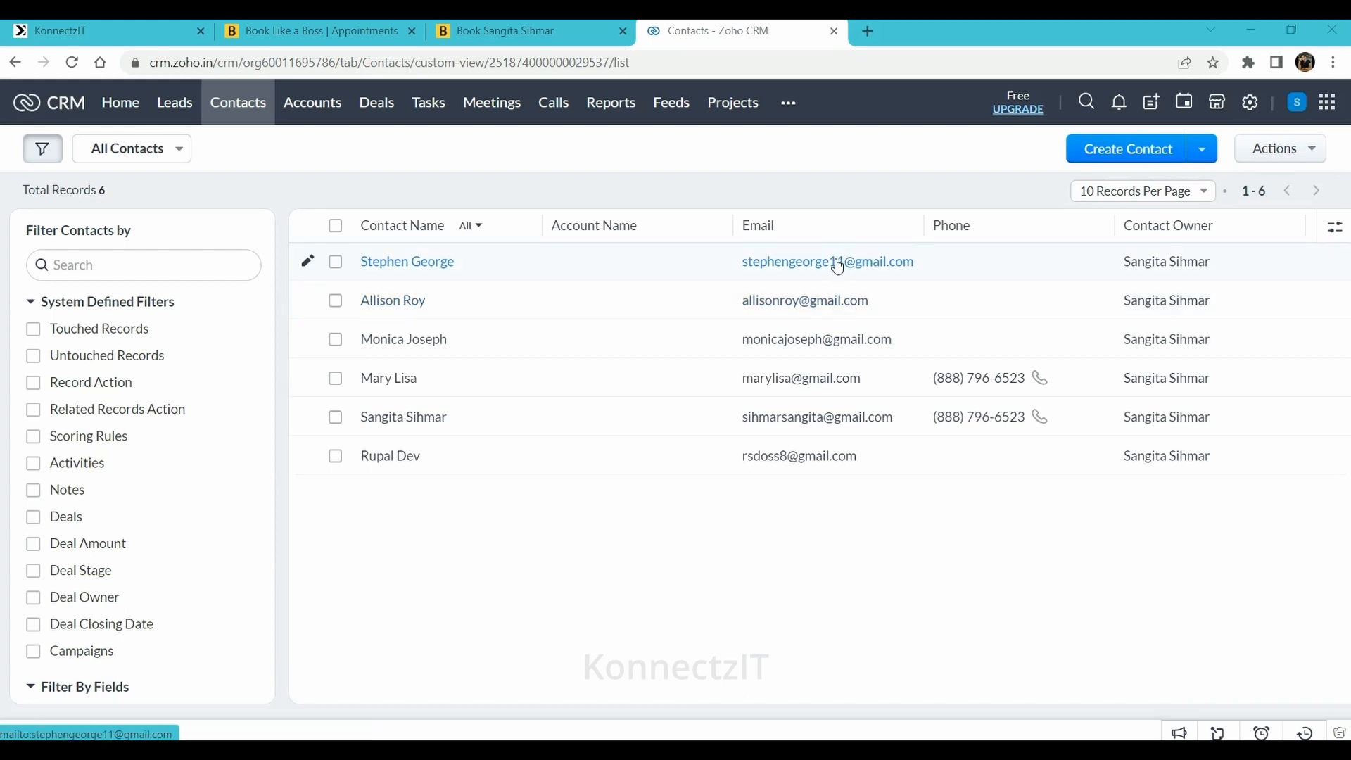
left_click(328, 24)
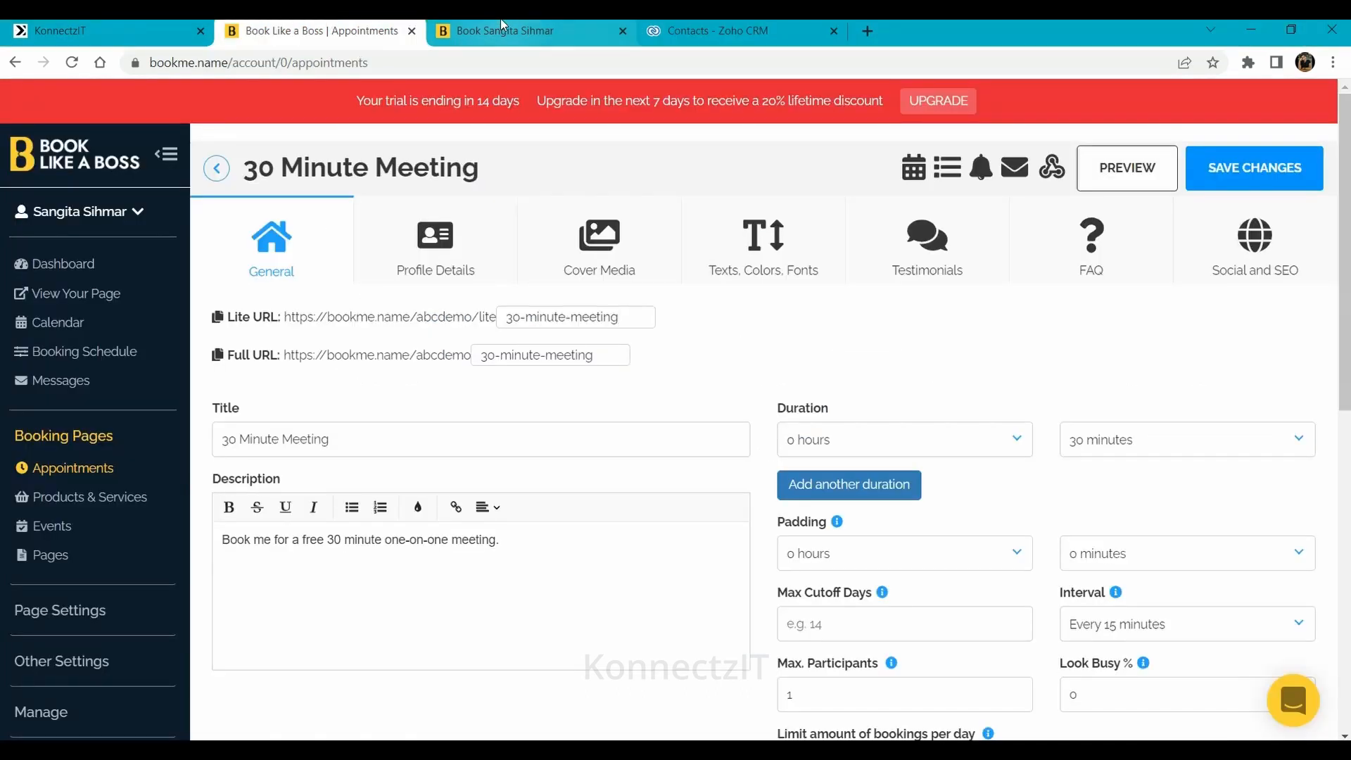
left_click(116, 28)
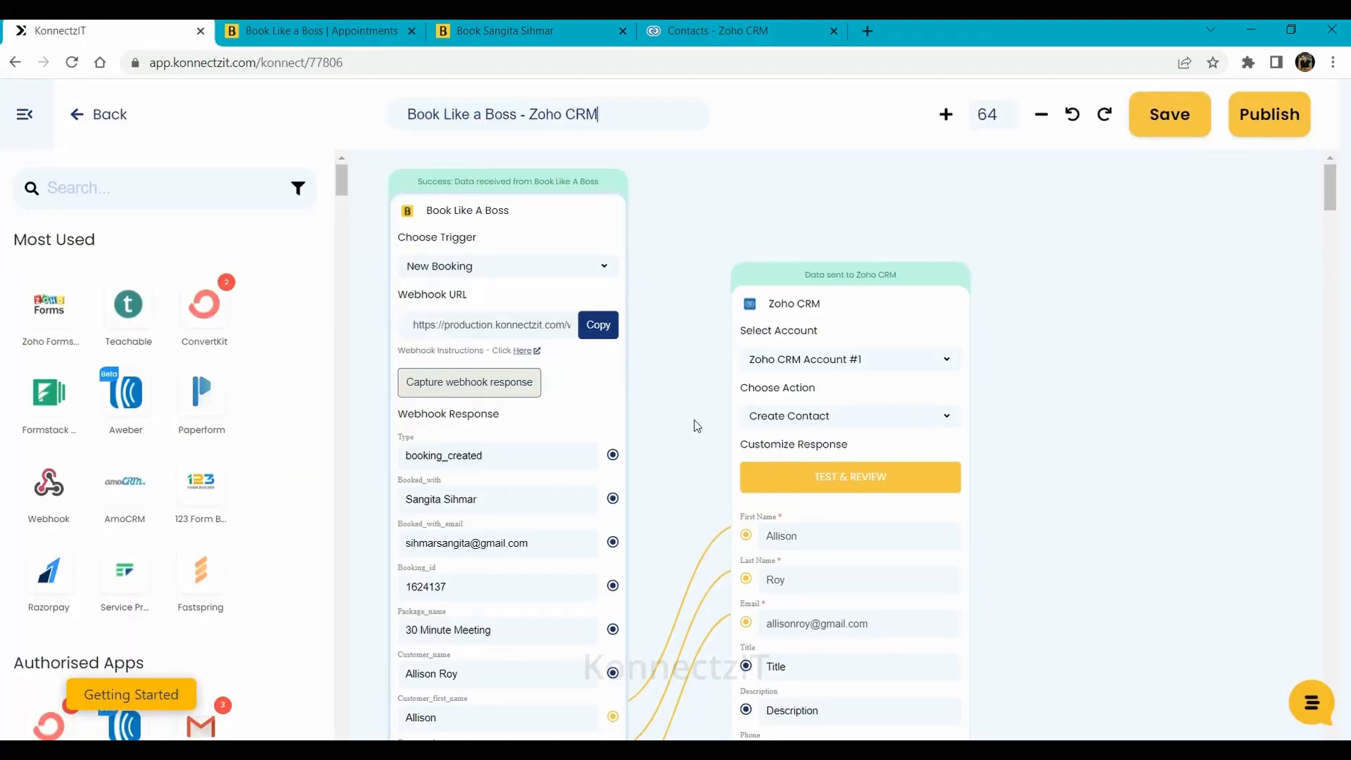